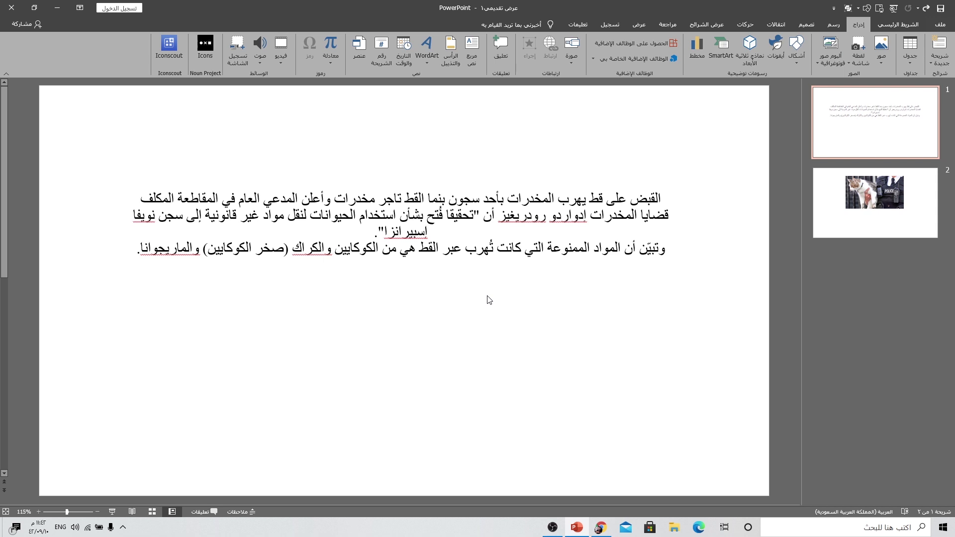
Step: Show slide 2 with the cat and police officer photo and open its slide options
{"action": "left_click", "coordinate": [865, 223]}
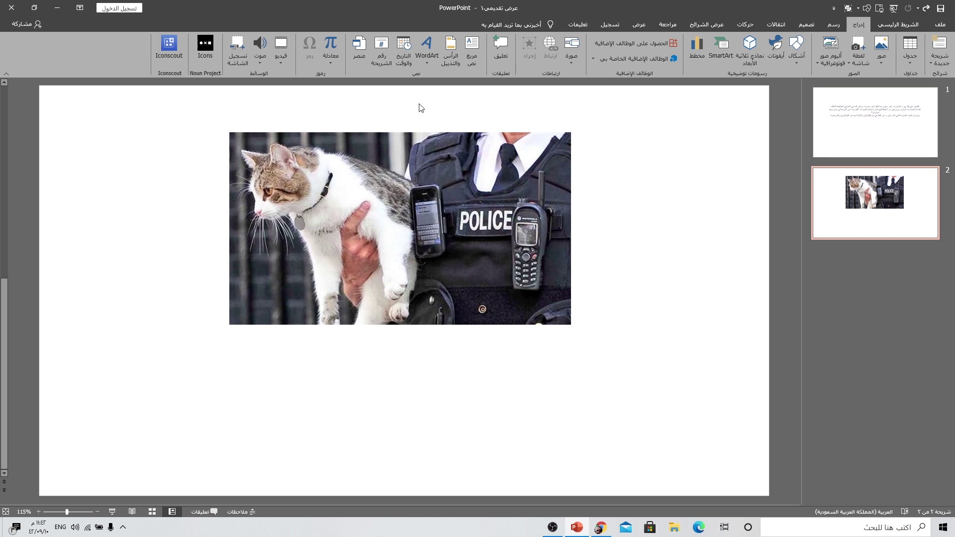
{"action": "right_click", "coordinate": [854, 205]}
Step: Add a blank slide after slide 2 and set a custom 50 × 50 cm slide size with Ensure Fit
{"action": "left_click", "coordinate": [862, 257]}
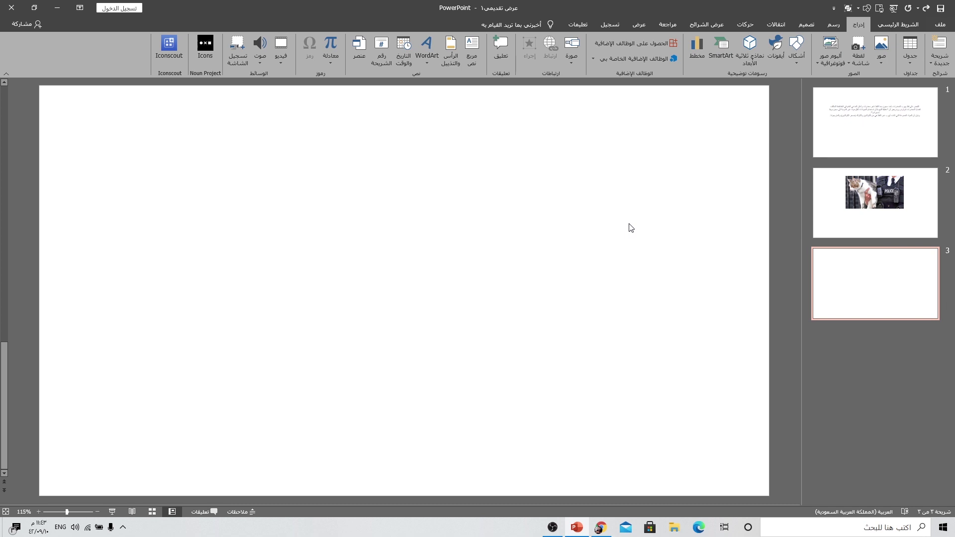
{"action": "left_click", "coordinate": [804, 24]}
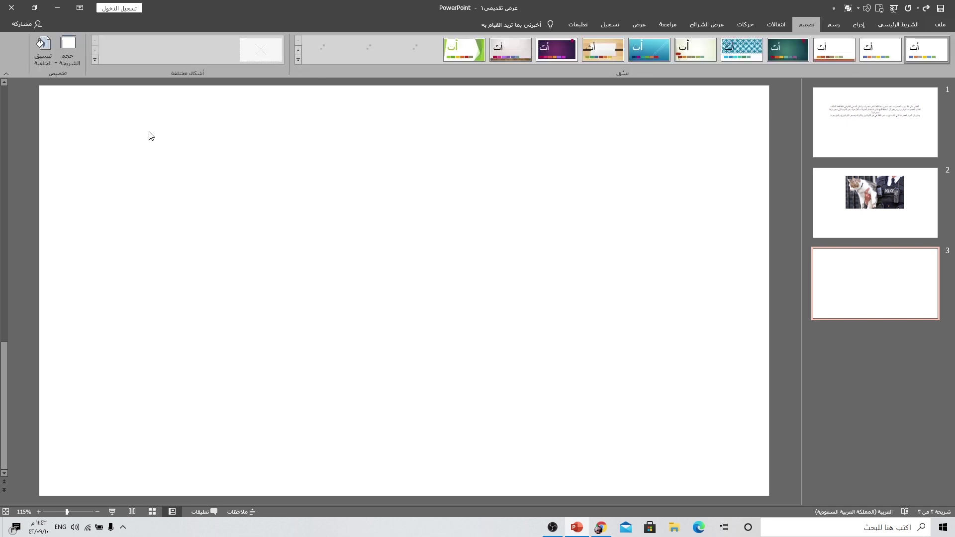
{"action": "left_click", "coordinate": [65, 64]}
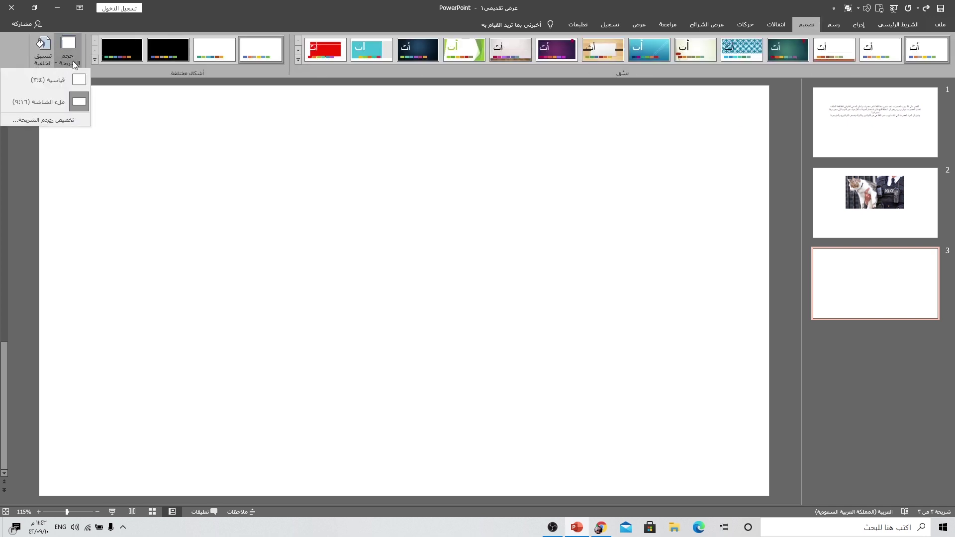
{"action": "left_click", "coordinate": [64, 120]}
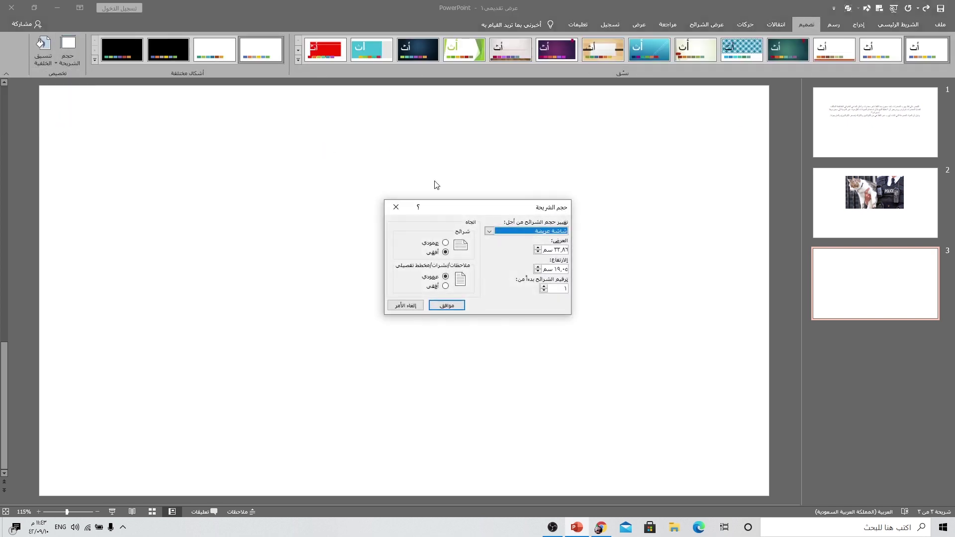
{"action": "double_click", "coordinate": [556, 249]}
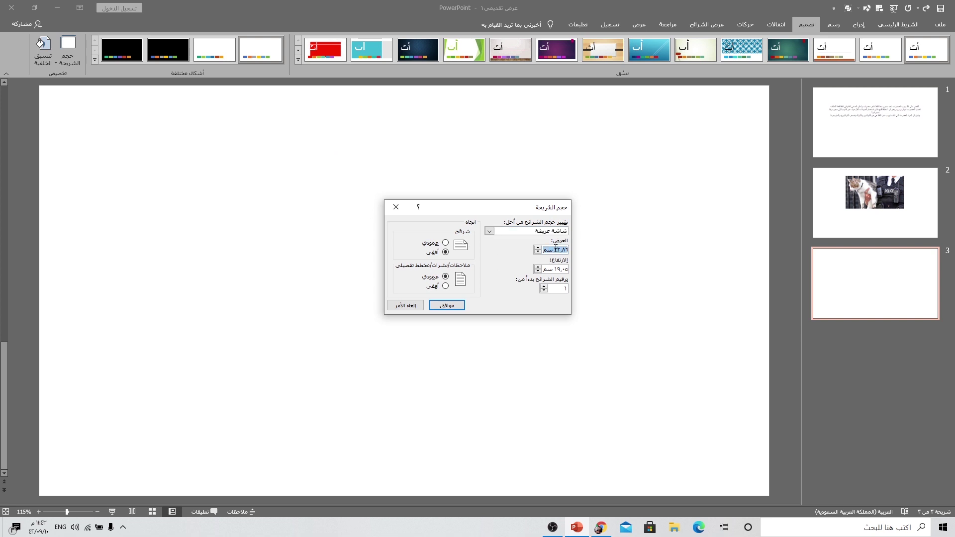
{"action": "type", "text": "50"}
{"action": "double_click", "coordinate": [552, 269]}
{"action": "type", "text": "5"}
{"action": "left_click", "coordinate": [450, 307]}
{"action": "left_click", "coordinate": [548, 276]}
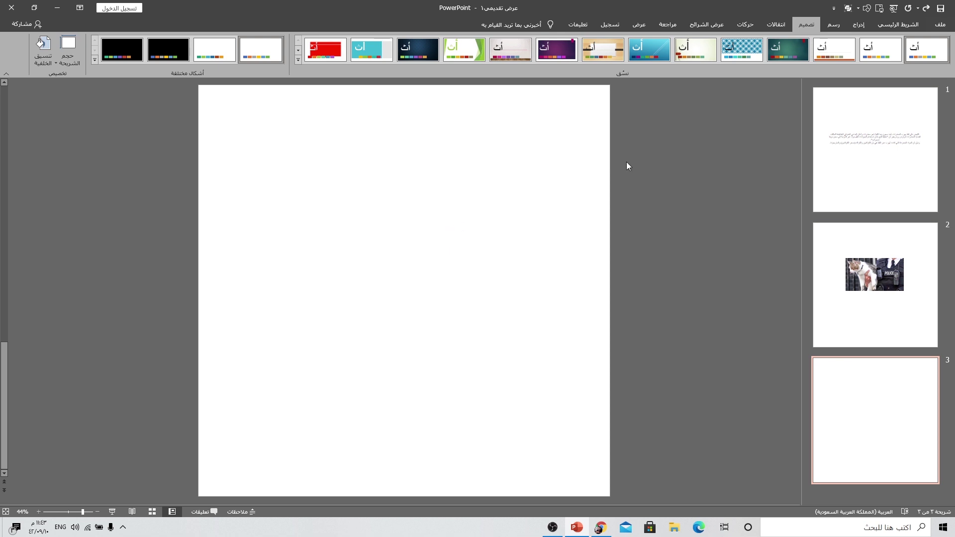
Step: Draw a rectangle across all of slide 3 and give it no outline
{"action": "left_click", "coordinate": [866, 24]}
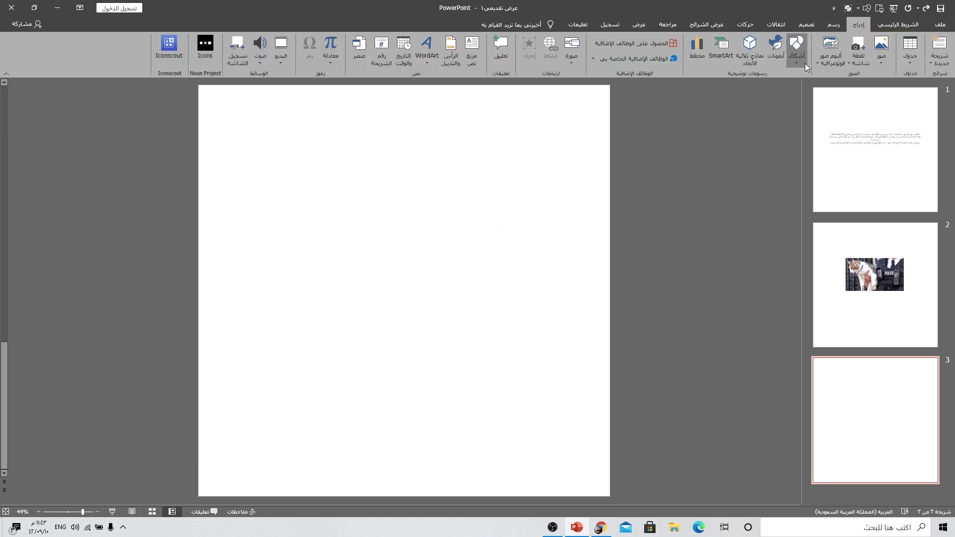
{"action": "left_click", "coordinate": [797, 50]}
{"action": "left_click", "coordinate": [782, 84]}
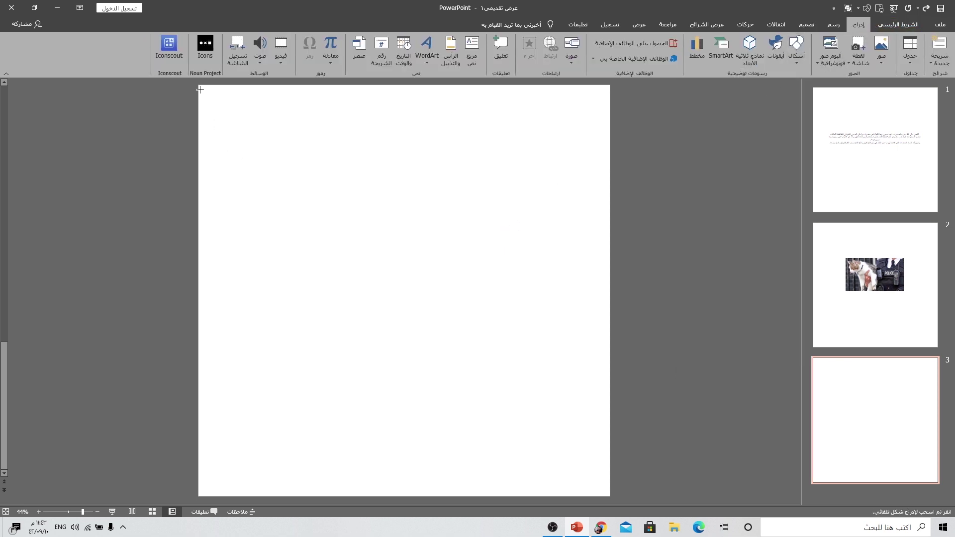
{"action": "left_click_drag", "start_coordinate": [200, 90], "coordinate": [610, 497]}
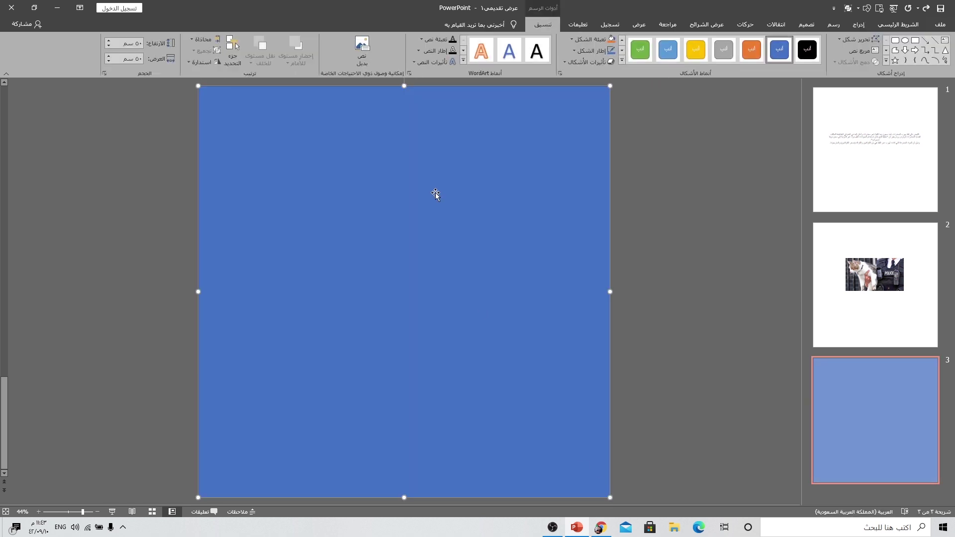
{"action": "left_click", "coordinate": [592, 51]}
{"action": "left_click", "coordinate": [582, 138]}
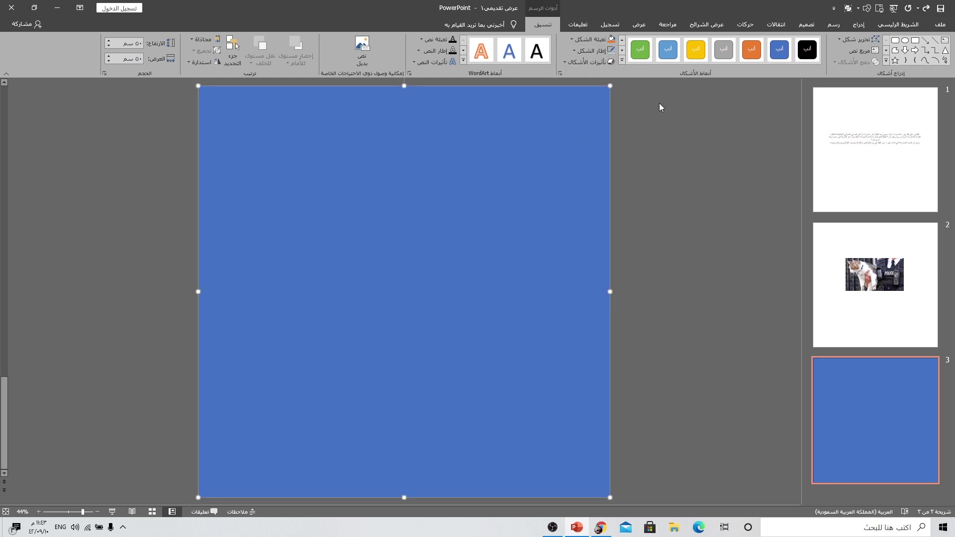
{"action": "left_click", "coordinate": [859, 24]}
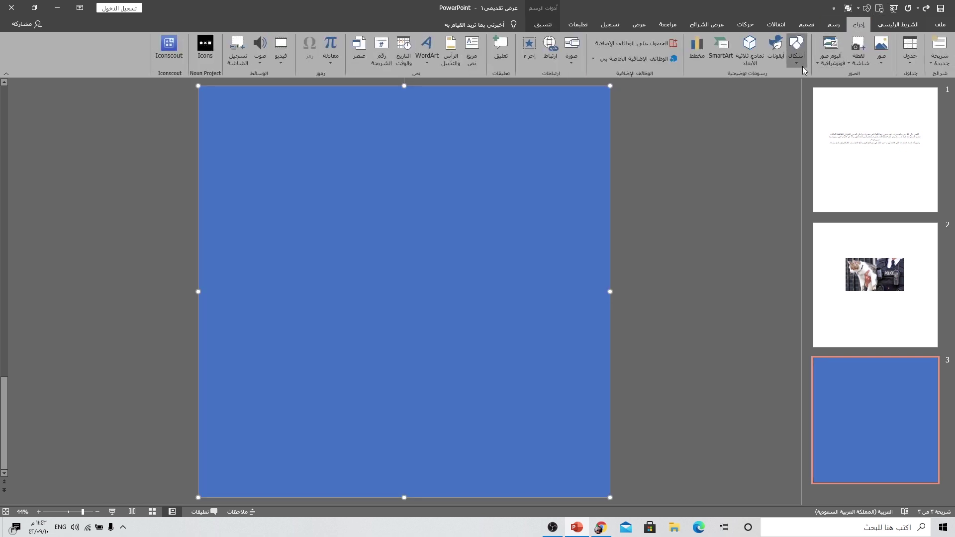
Step: Draw a rounded rectangle inset slightly from the slide edges
{"action": "left_click", "coordinate": [797, 53]}
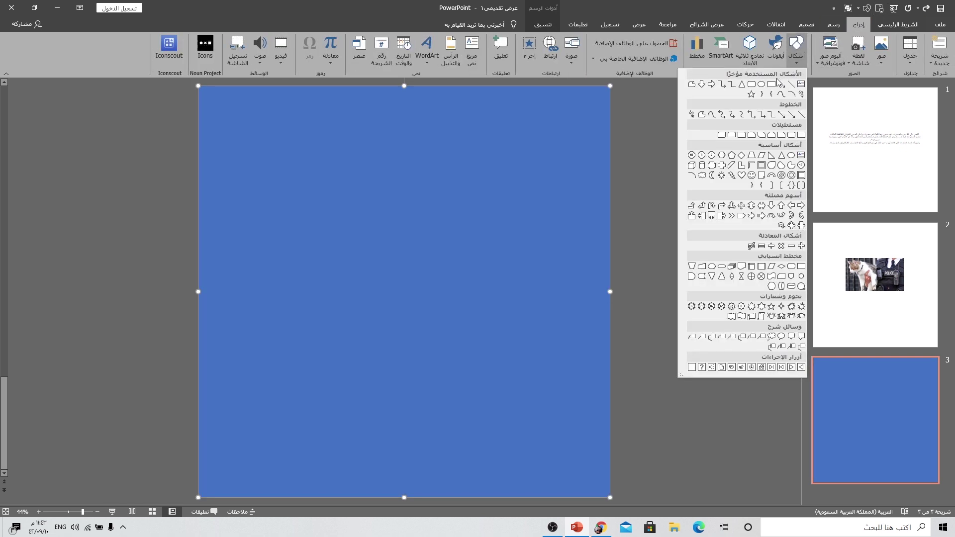
{"action": "left_click", "coordinate": [751, 90]}
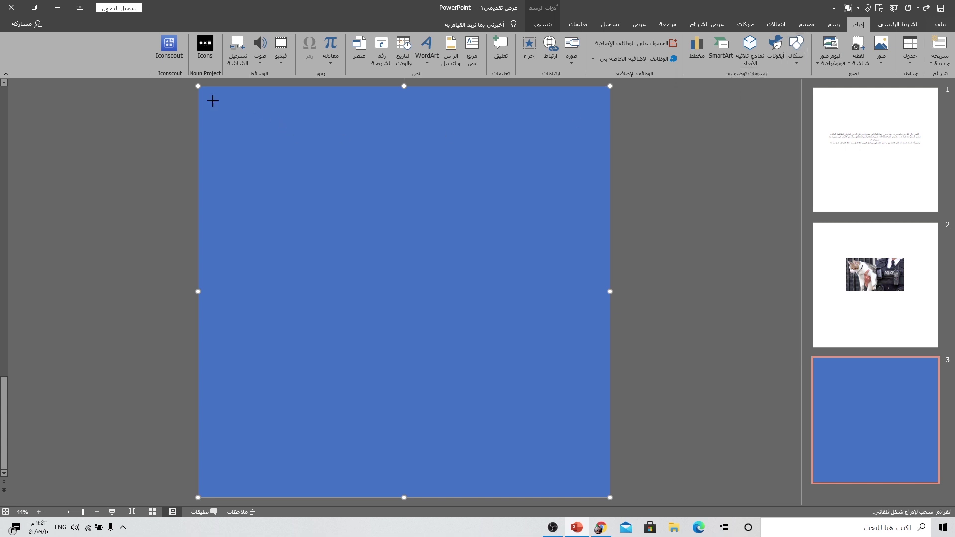
{"action": "mouse_move", "coordinate": [210, 100]}
{"action": "left_mouse_down"}
{"action": "mouse_move", "coordinate": [567, 440]}
{"action": "mouse_move", "coordinate": [597, 488]}
{"action": "left_mouse_up"}
{"action": "left_click_drag", "start_coordinate": [599, 488], "coordinate": [598, 491]}
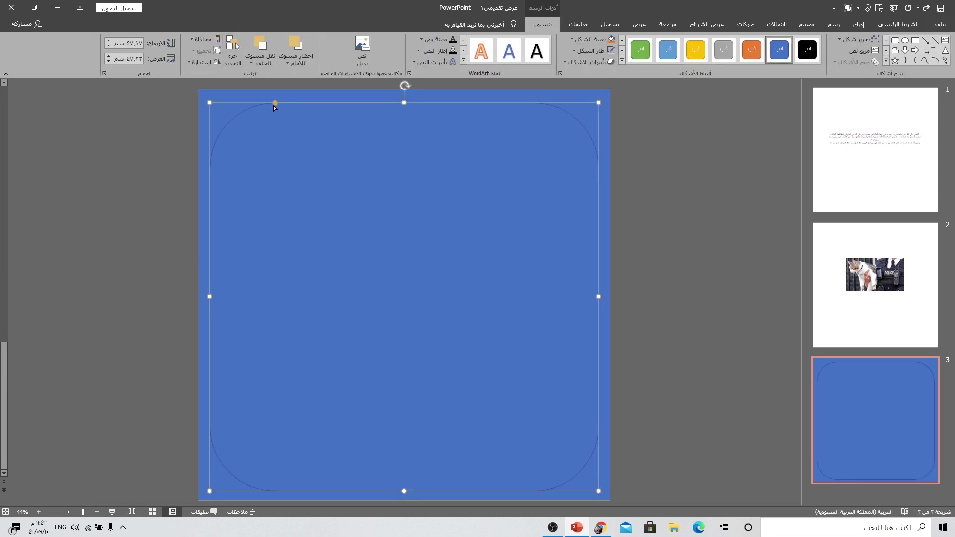
Step: Subtract the rounded rectangle from the blue rectangle, undoing an accidental move of the frame
{"action": "left_click", "coordinate": [255, 109]}
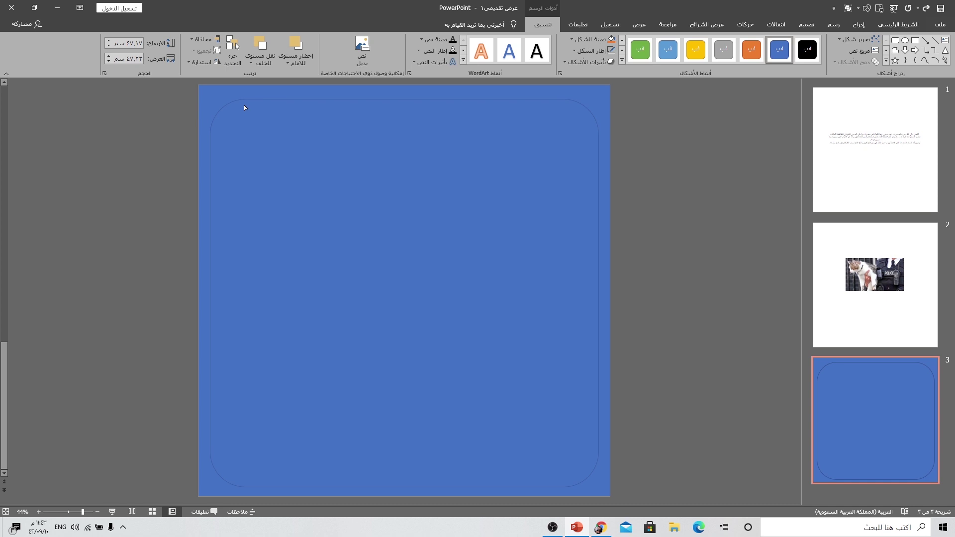
{"action": "left_click", "coordinate": [244, 108]}
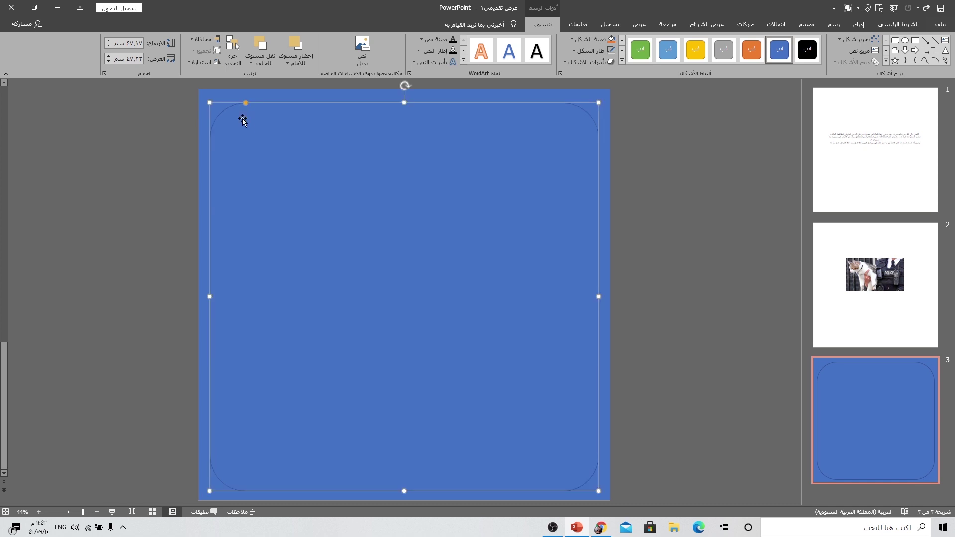
{"action": "left_click", "coordinate": [221, 101]}
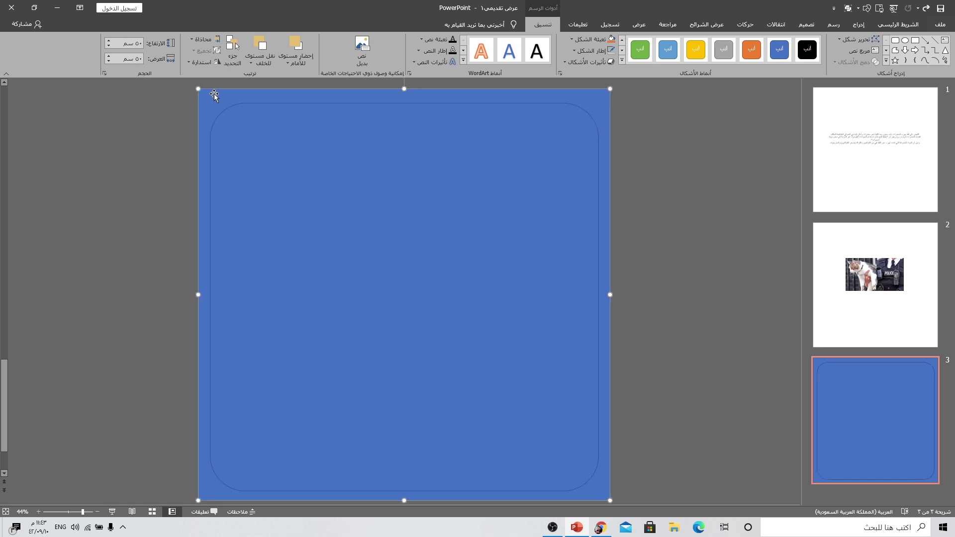
{"action": "left_click", "coordinate": [282, 136], "text": "shift"}
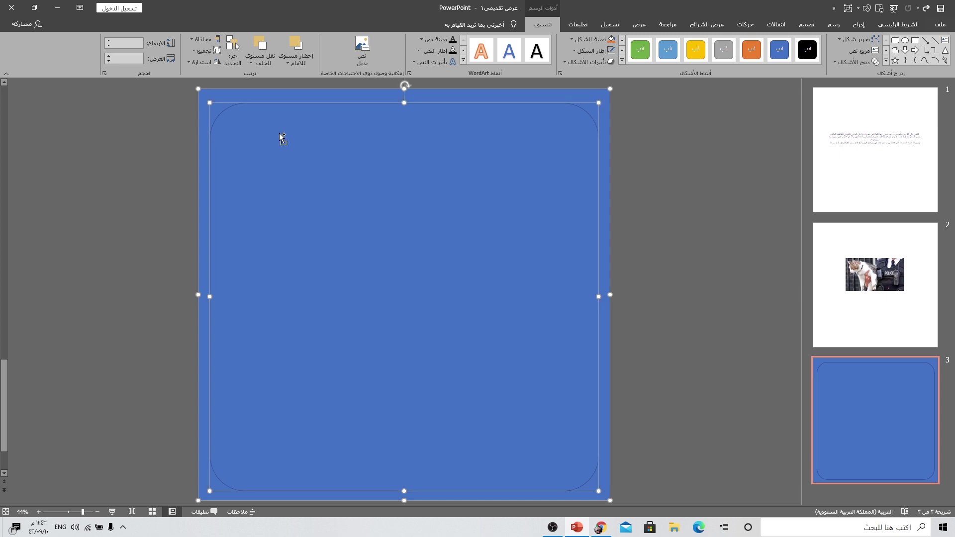
{"action": "left_click", "coordinate": [856, 62]}
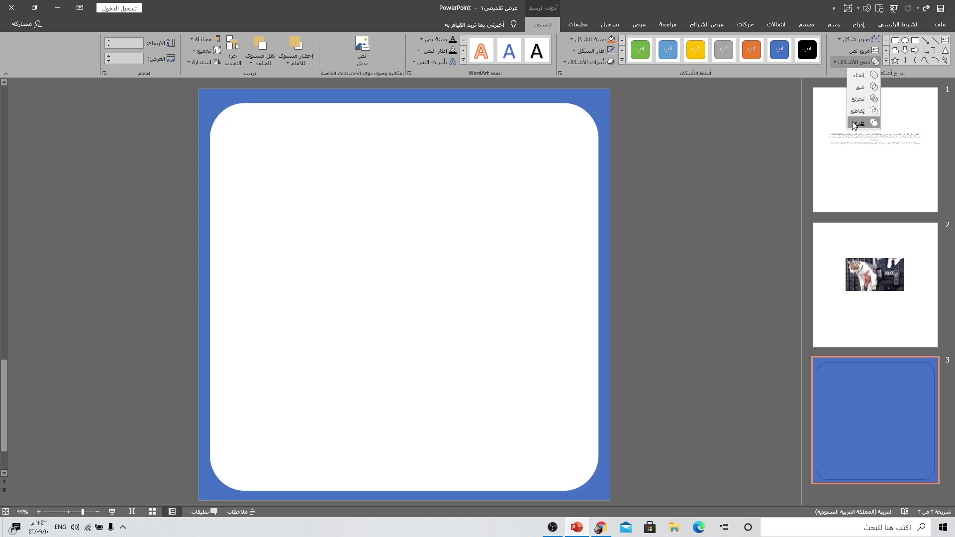
{"action": "left_click", "coordinate": [855, 123]}
{"action": "mouse_move", "coordinate": [546, 102]}
{"action": "left_mouse_down"}
{"action": "mouse_move", "coordinate": [633, 106]}
{"action": "mouse_move", "coordinate": [613, 94]}
{"action": "left_mouse_up"}
{"action": "key", "text": "ctrl+z"}
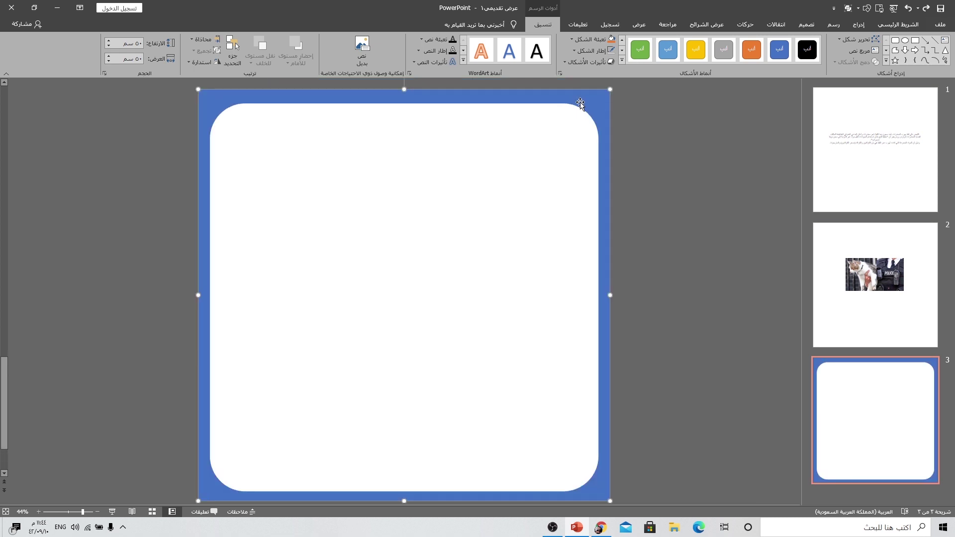
Step: Fill the frame with Gold, Accent 4, Darker 50% and return to slide 2
{"action": "right_click", "coordinate": [585, 101]}
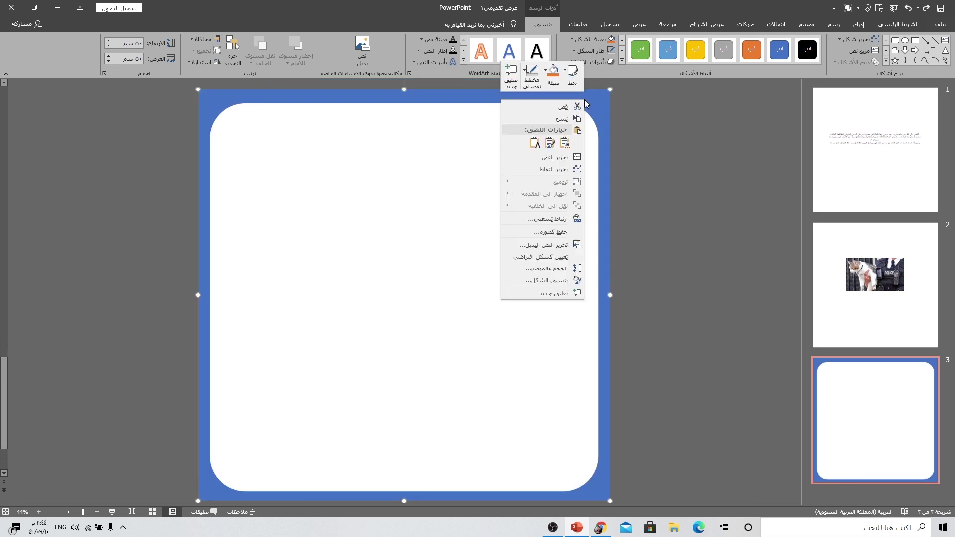
{"action": "left_click", "coordinate": [537, 287]}
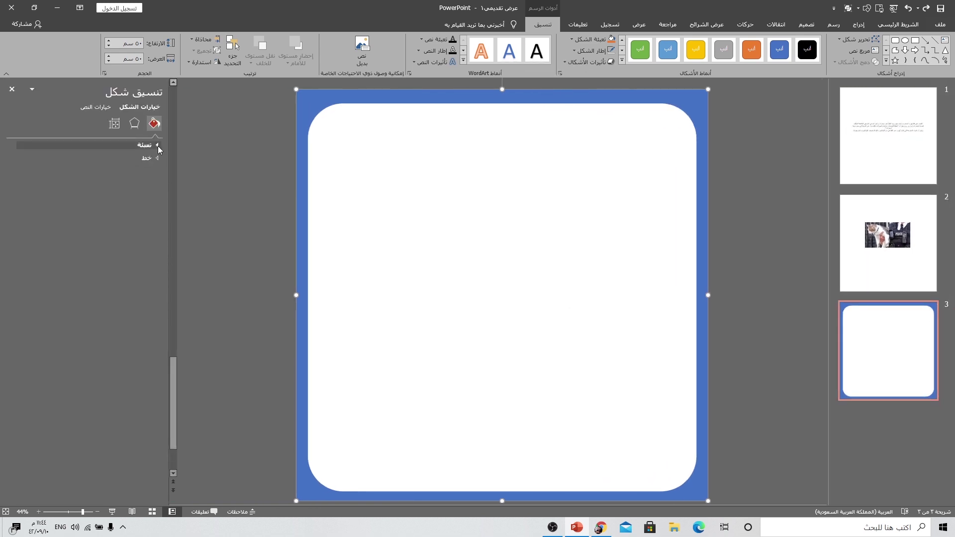
{"action": "left_click", "coordinate": [157, 145]}
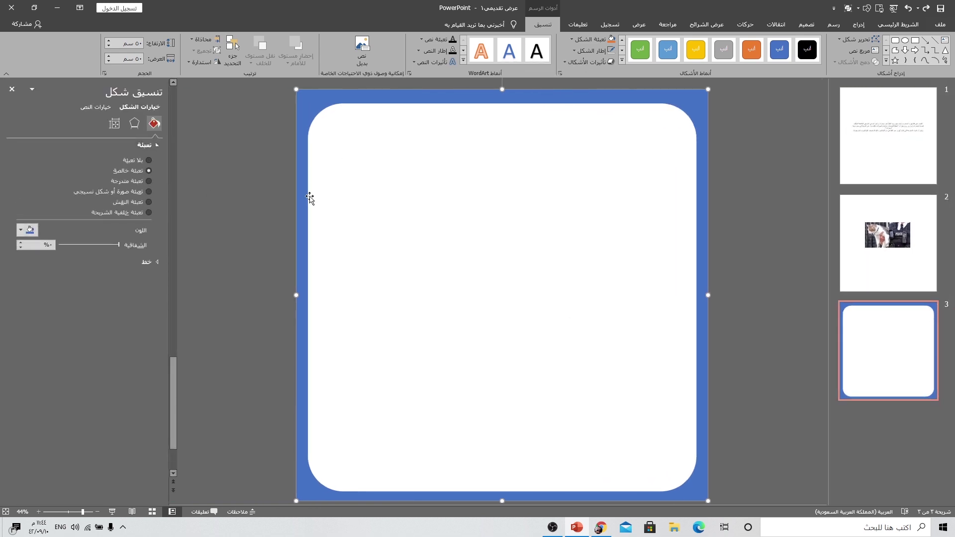
{"action": "left_click", "coordinate": [26, 231]}
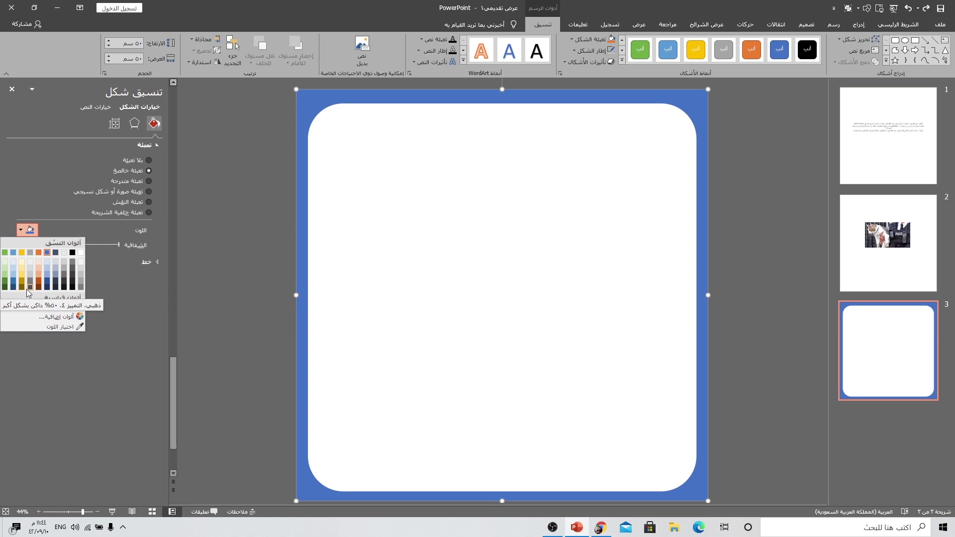
{"action": "left_click", "coordinate": [38, 287]}
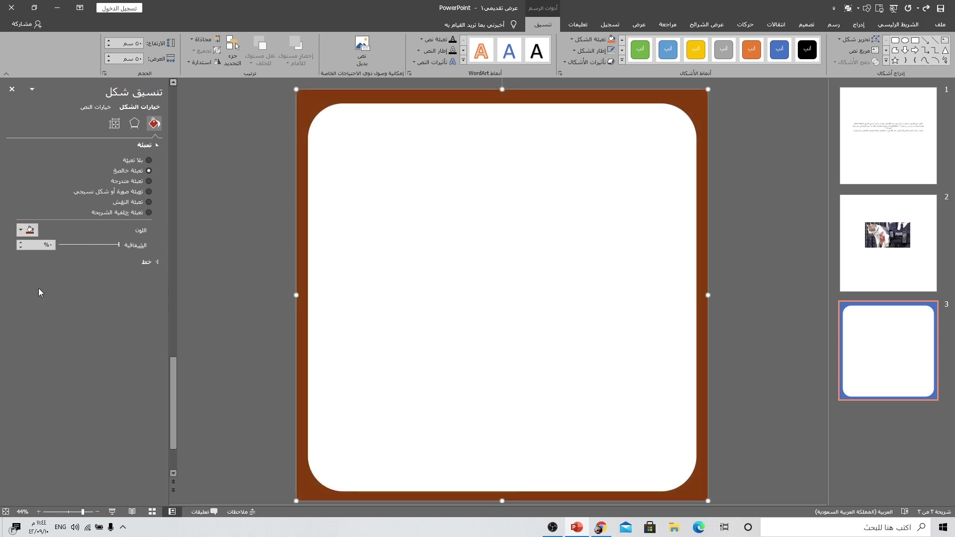
{"action": "left_click", "coordinate": [12, 89]}
{"action": "left_click", "coordinate": [855, 264]}
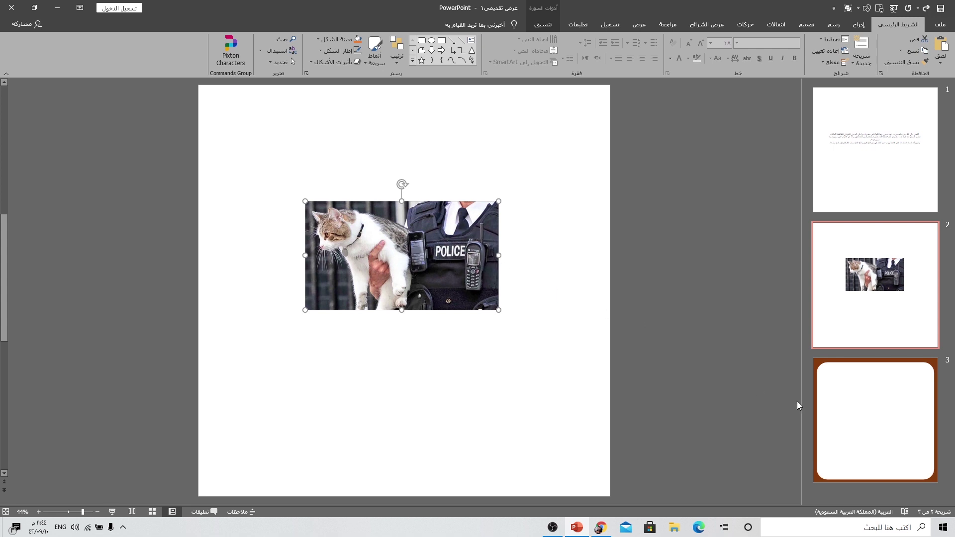
Step: Paste the cat photo onto slide 3 and enlarge it to fill the slide height
{"action": "left_click", "coordinate": [826, 398]}
{"action": "key", "text": "ctrl+v"}
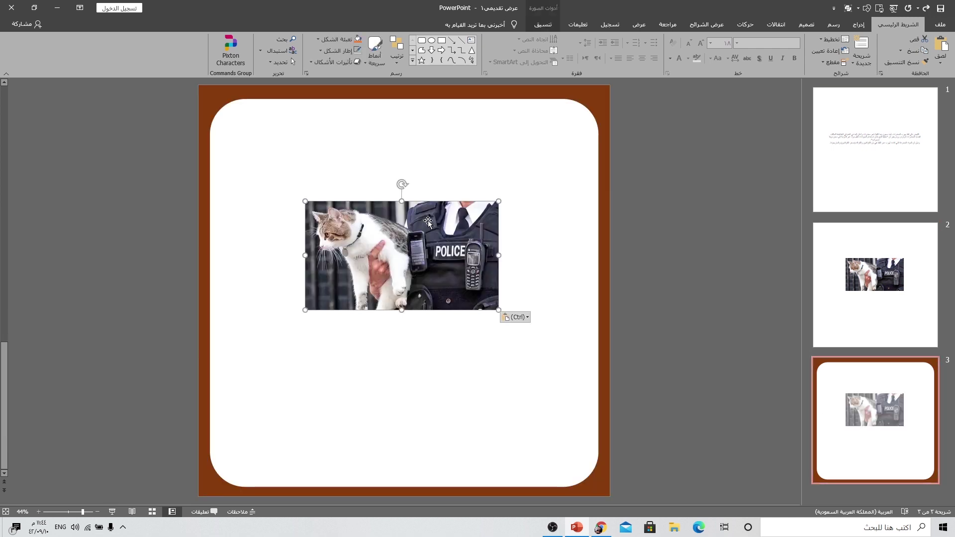
{"action": "mouse_move", "coordinate": [501, 311]}
{"action": "left_mouse_down"}
{"action": "mouse_move", "coordinate": [620, 365]}
{"action": "mouse_move", "coordinate": [793, 482]}
{"action": "left_mouse_up"}
{"action": "left_click_drag", "start_coordinate": [495, 300], "coordinate": [405, 195]}
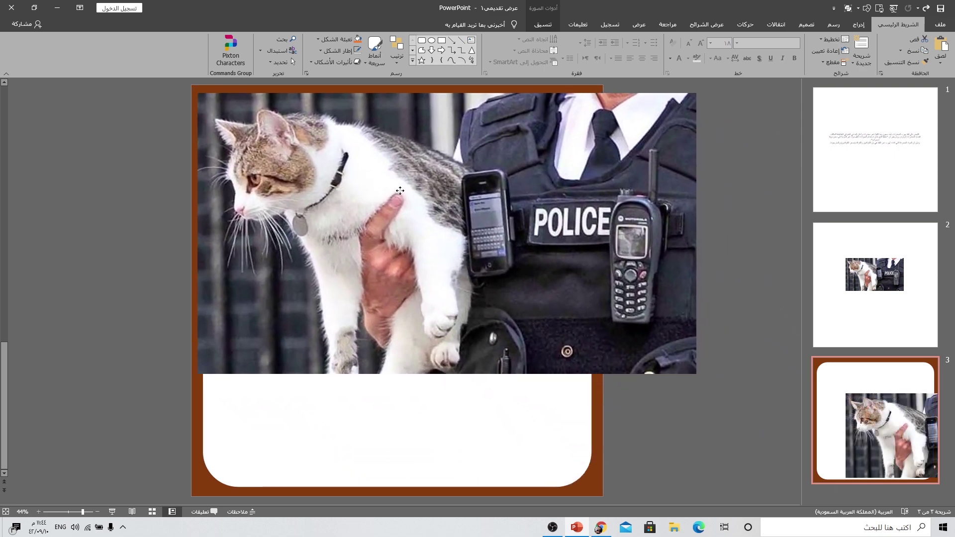
{"action": "left_click_drag", "start_coordinate": [701, 379], "coordinate": [796, 490]}
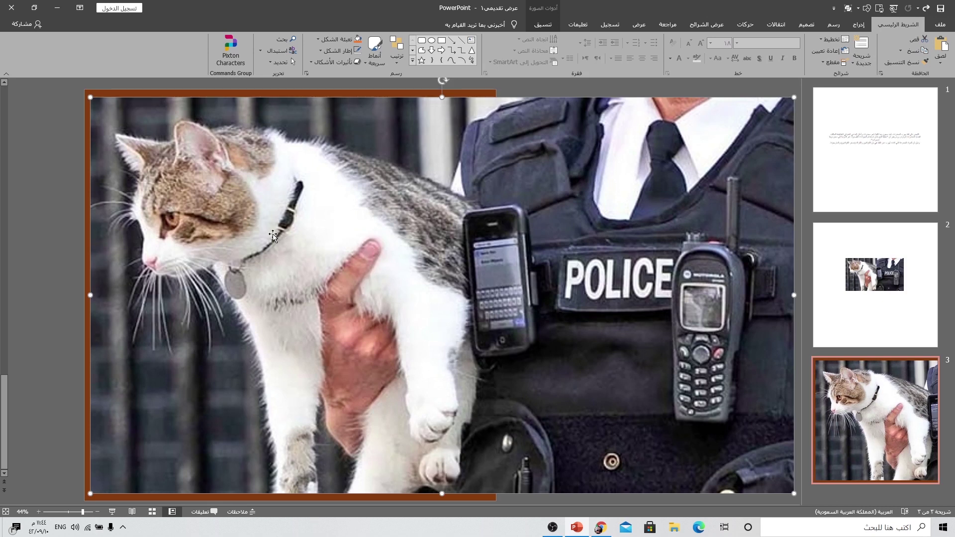
{"action": "left_click_drag", "start_coordinate": [272, 232], "coordinate": [219, 226]}
Step: Bring the photo forward and crop off the police officer so the cat fills the frame
{"action": "left_click", "coordinate": [543, 24]}
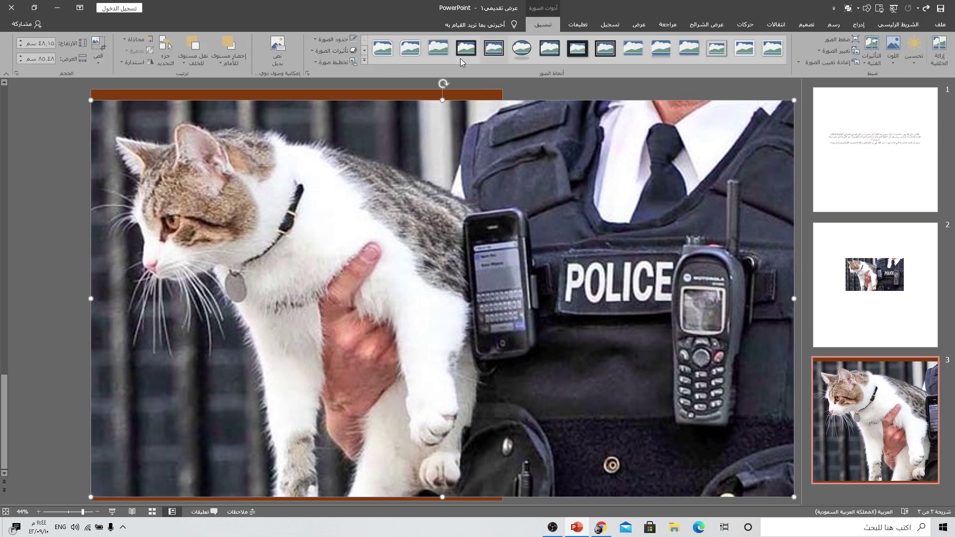
{"action": "left_click", "coordinate": [239, 62]}
{"action": "left_click", "coordinate": [168, 89]}
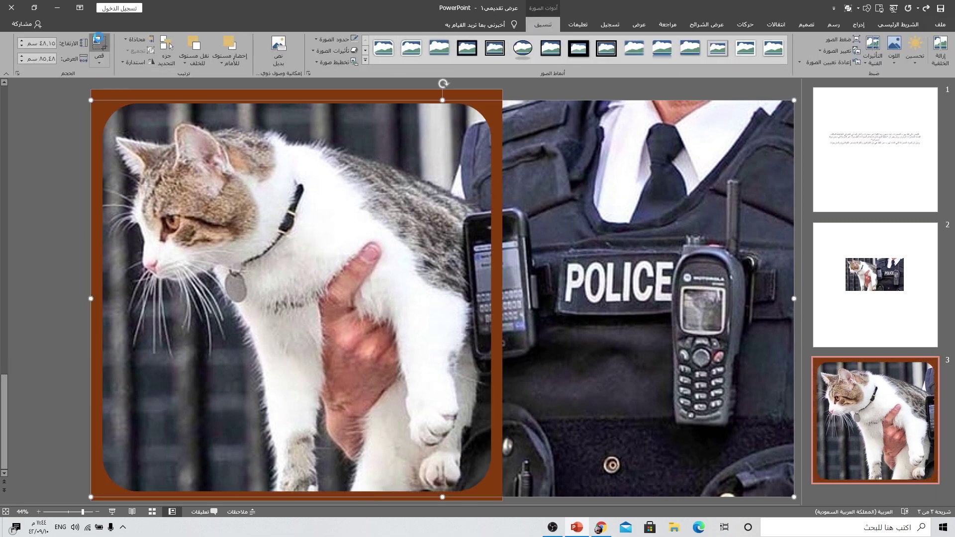
{"action": "left_click", "coordinate": [99, 47]}
{"action": "scroll", "coordinate": [511, 252], "scroll_direction": "down", "scroll_amount": 1}
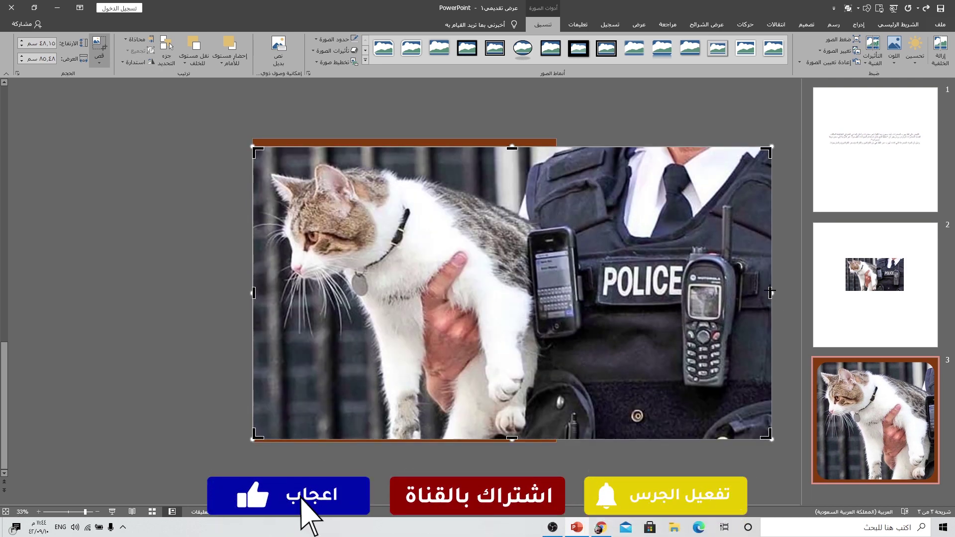
{"action": "left_click_drag", "start_coordinate": [771, 293], "coordinate": [556, 280]}
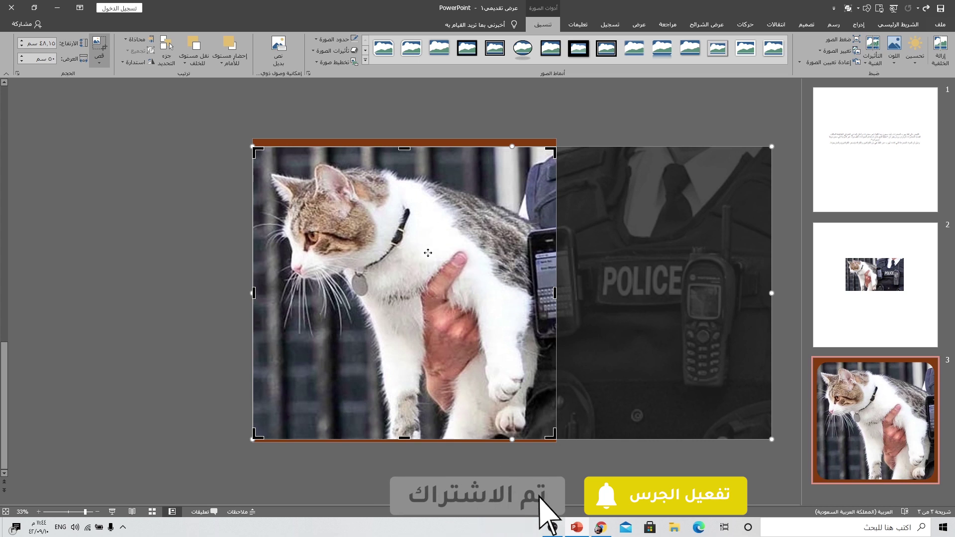
{"action": "left_click_drag", "start_coordinate": [369, 244], "coordinate": [352, 242]}
{"action": "key", "text": "Escape"}
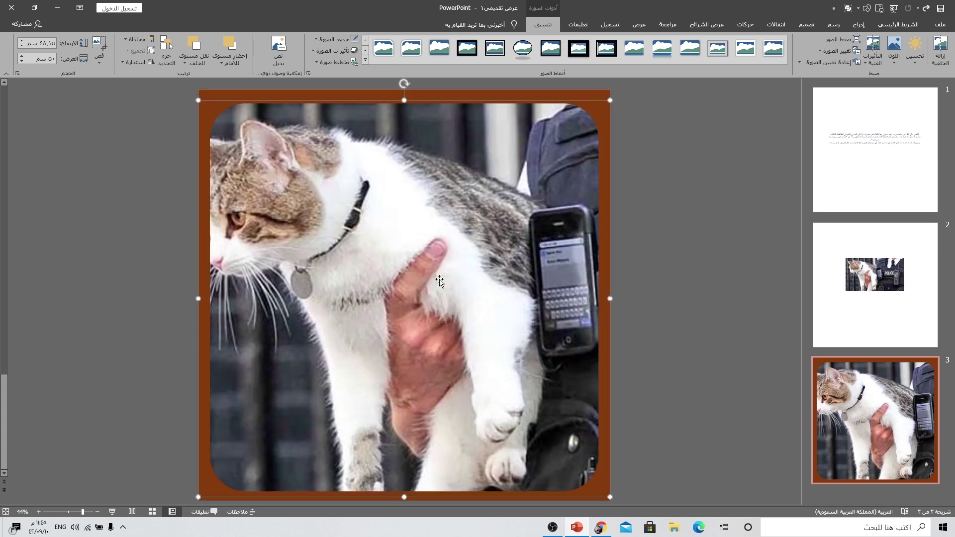
{"action": "left_click", "coordinate": [642, 213]}
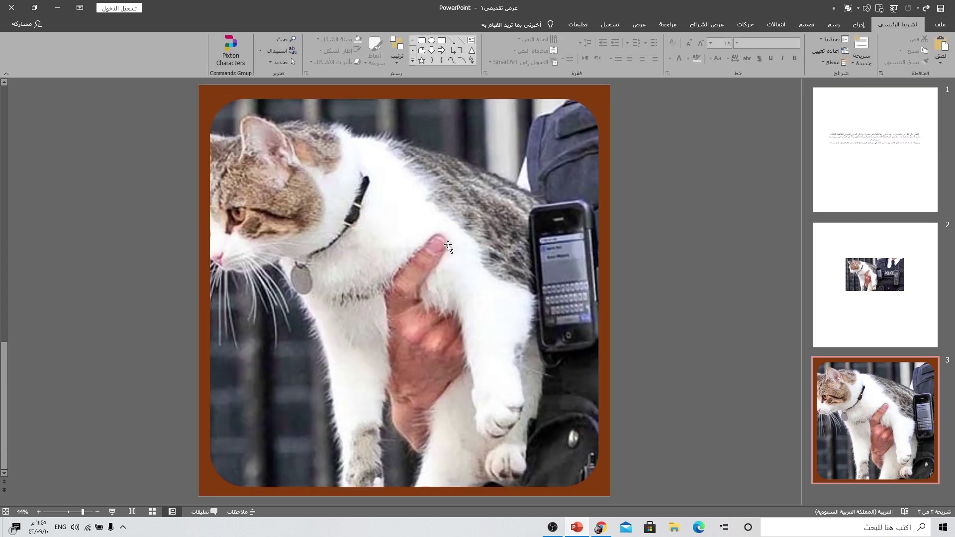
Step: Draw an outline-free rectangle across the lower part of the cat photo
{"action": "left_click", "coordinate": [858, 24]}
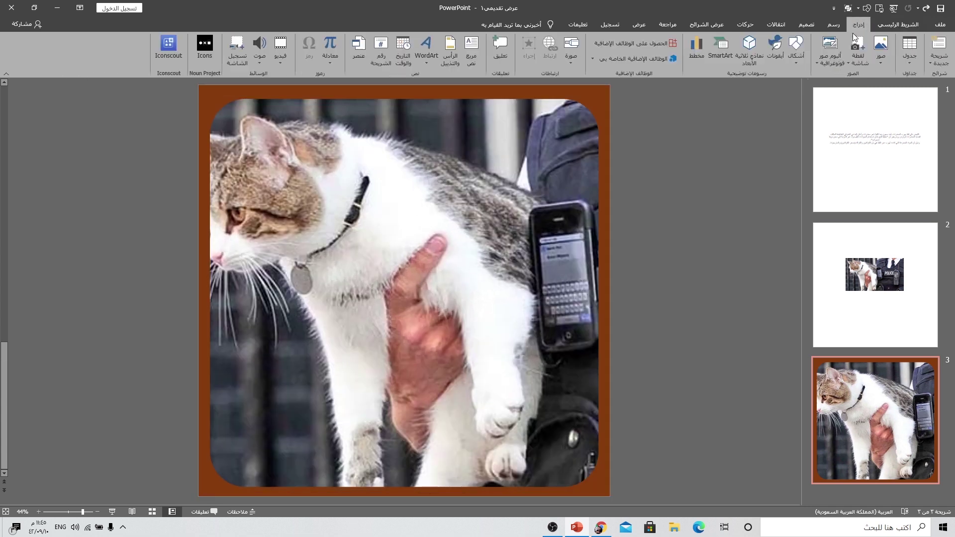
{"action": "left_click", "coordinate": [797, 49]}
{"action": "left_click", "coordinate": [771, 84]}
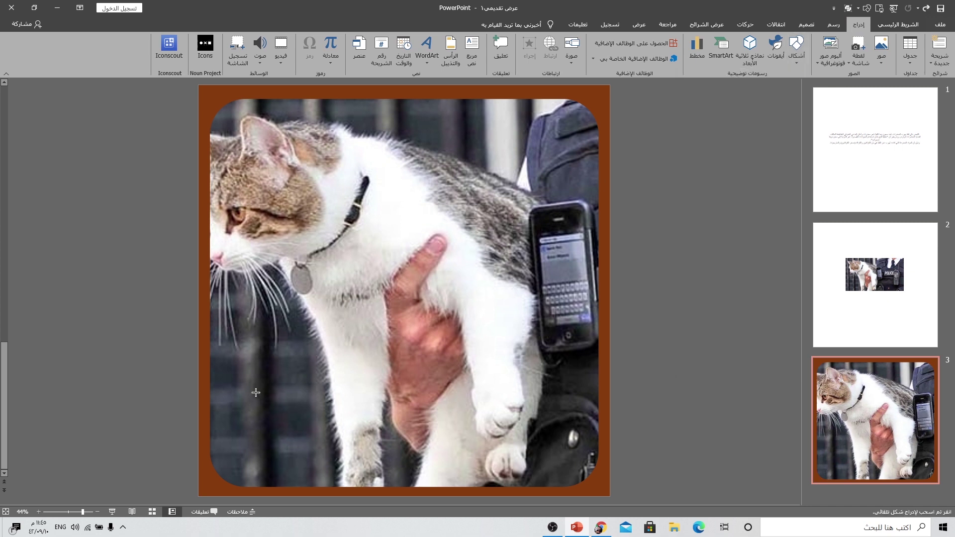
{"action": "left_click_drag", "start_coordinate": [203, 336], "coordinate": [605, 495]}
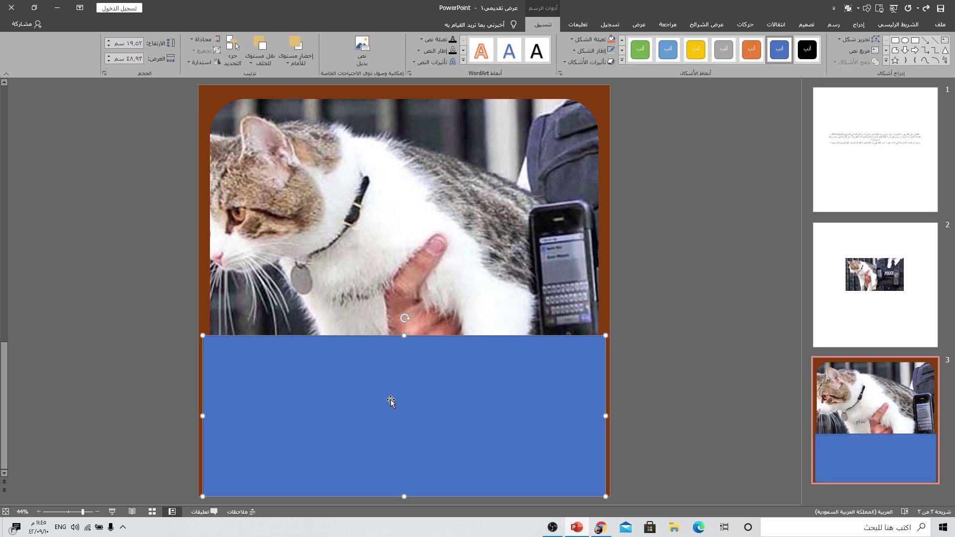
{"action": "left_click", "coordinate": [593, 51]}
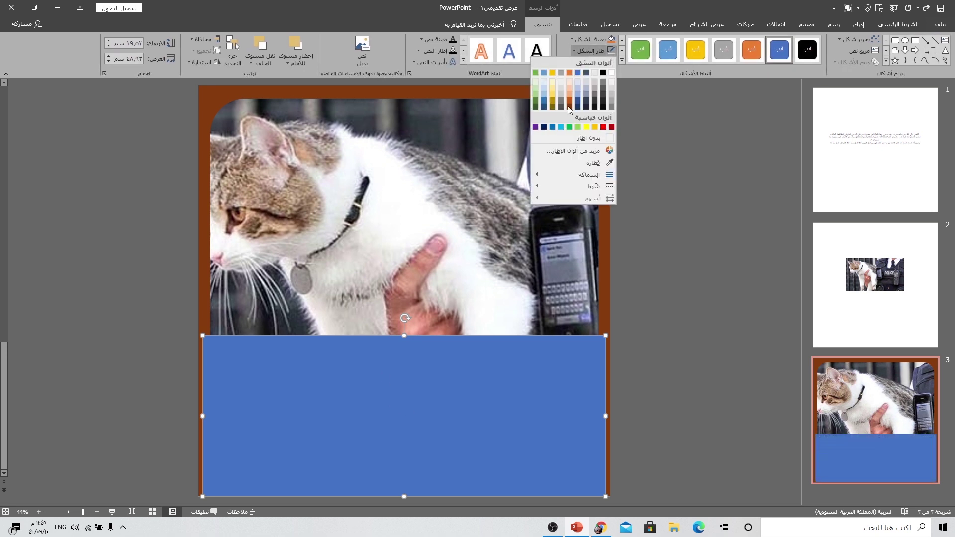
{"action": "left_click", "coordinate": [576, 140]}
Step: Give the rectangle a two-stop black gradient fill with the top stop 100% transparent
{"action": "right_click", "coordinate": [461, 348]}
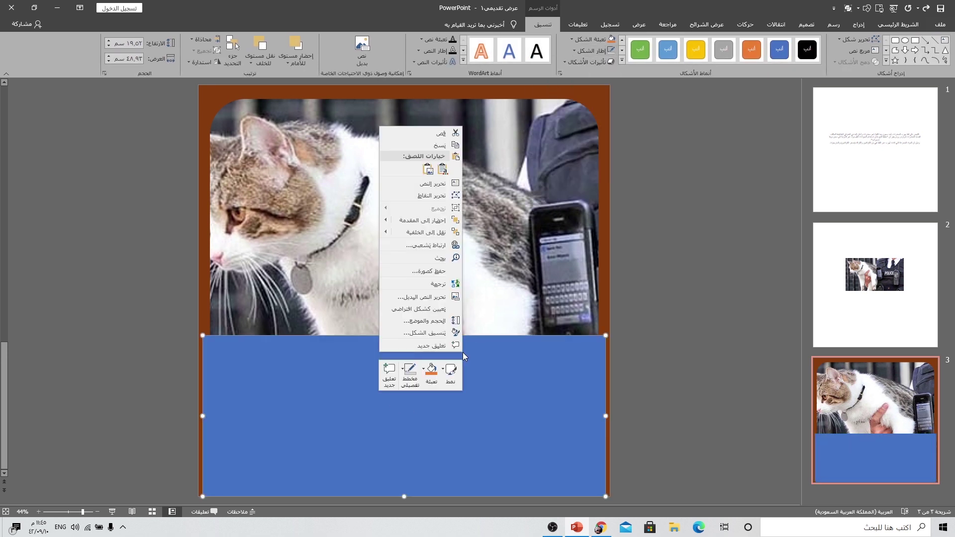
{"action": "left_click", "coordinate": [433, 337]}
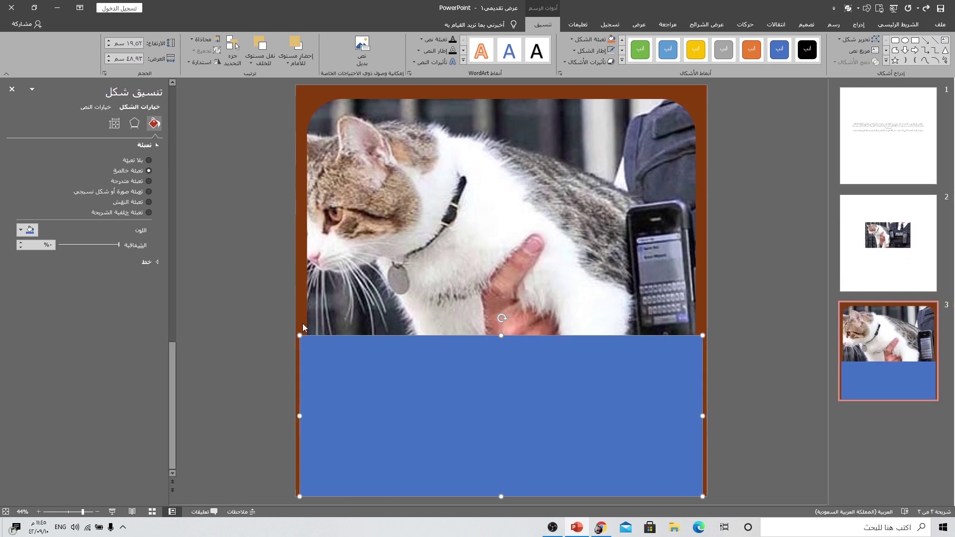
{"action": "left_click", "coordinate": [132, 183]}
{"action": "left_click", "coordinate": [23, 300]}
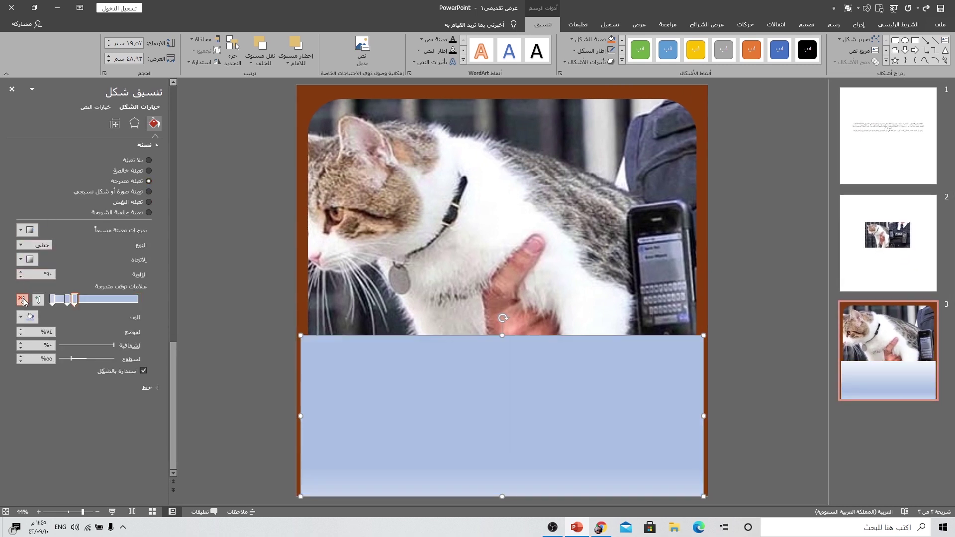
{"action": "left_click", "coordinate": [23, 301]}
{"action": "left_click_drag", "start_coordinate": [70, 304], "coordinate": [139, 302]}
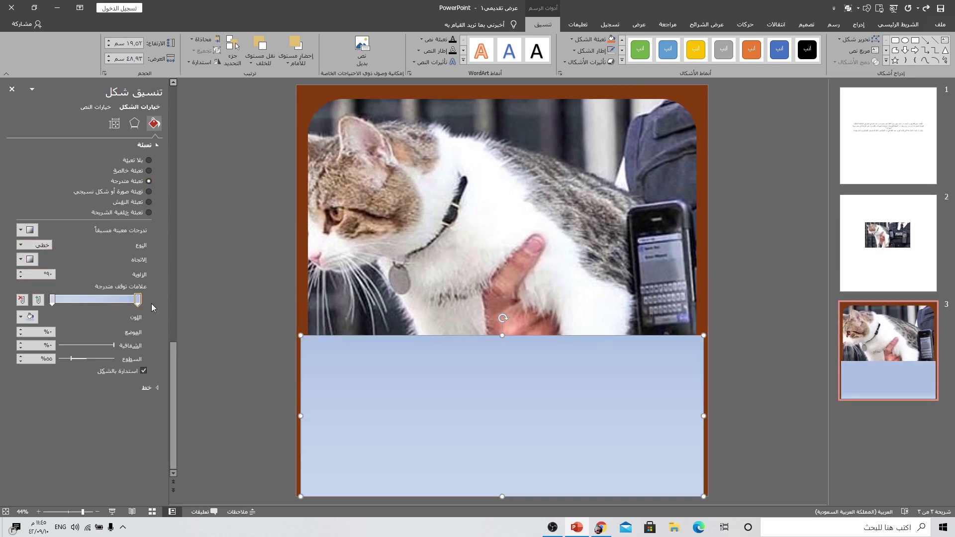
{"action": "left_click", "coordinate": [31, 317]}
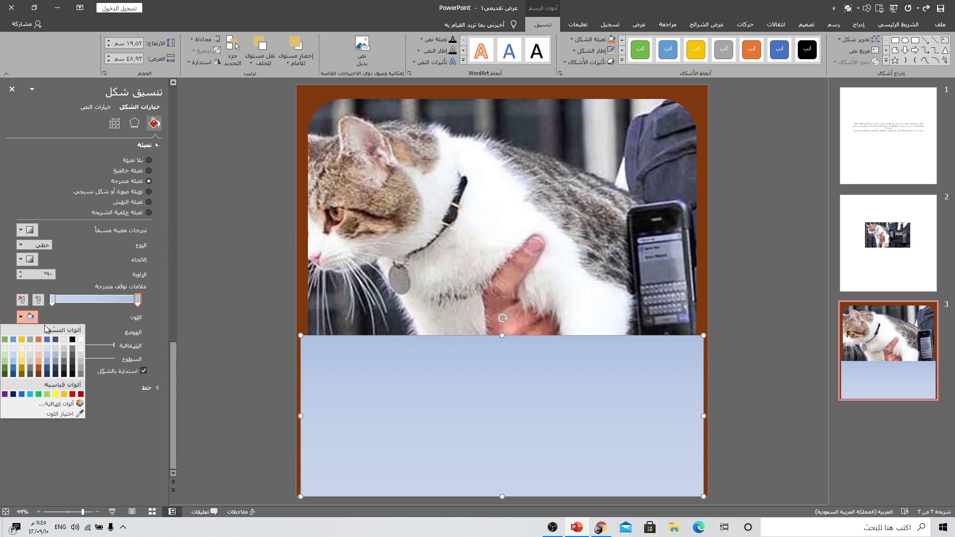
{"action": "left_click", "coordinate": [72, 340]}
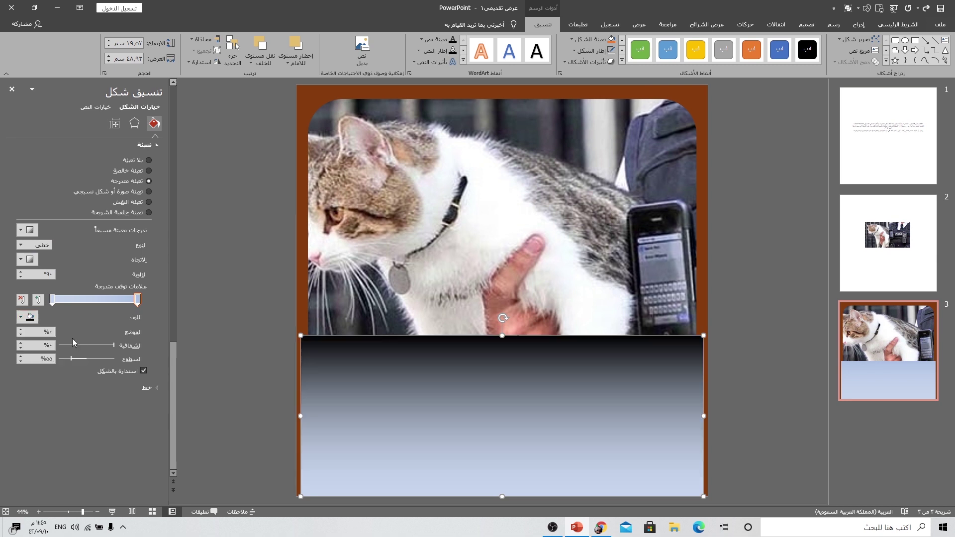
{"action": "left_click", "coordinate": [20, 318]}
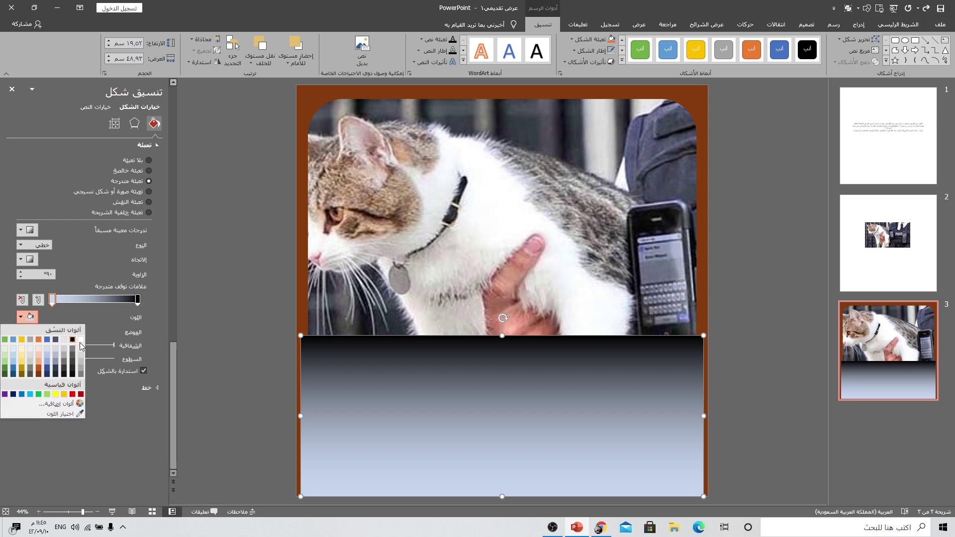
{"action": "left_click", "coordinate": [75, 344]}
{"action": "left_click", "coordinate": [139, 302]}
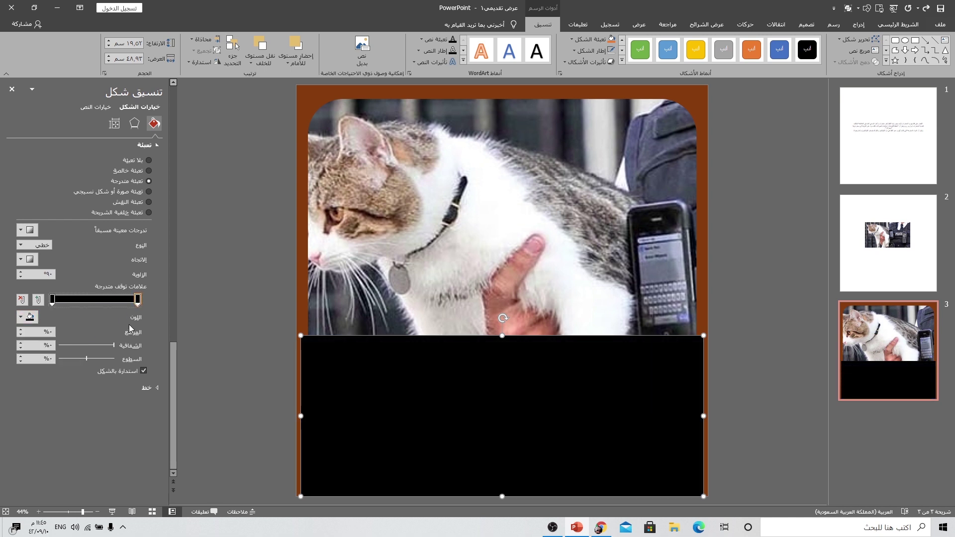
{"action": "left_click_drag", "start_coordinate": [114, 346], "coordinate": [60, 346]}
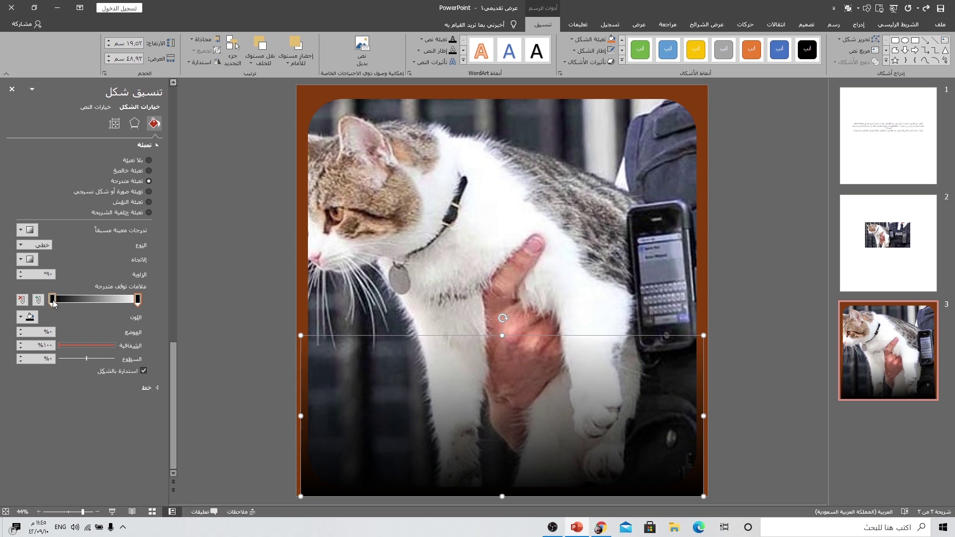
Step: Stretch the gradient shape upward over more of the photo and adjust its layering
{"action": "left_click_drag", "start_coordinate": [503, 336], "coordinate": [503, 239]}
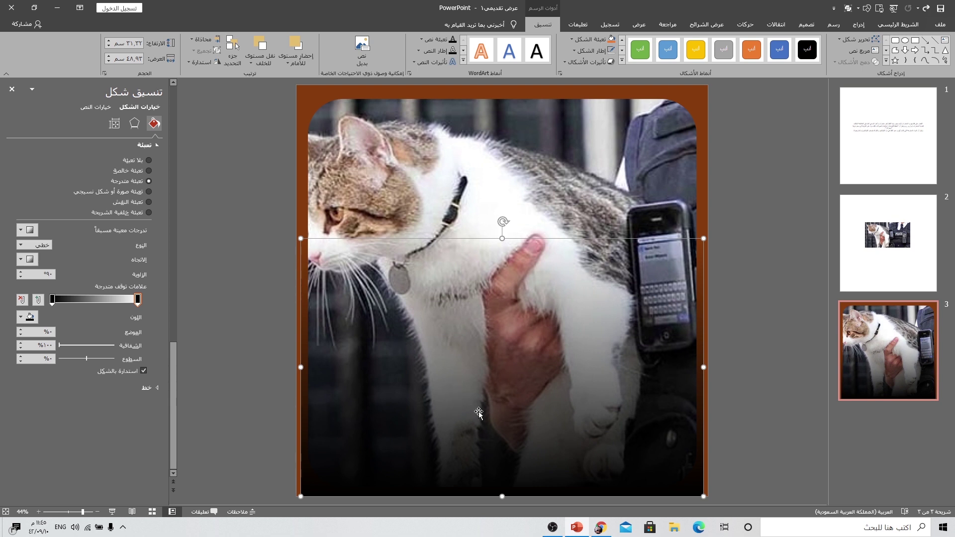
{"action": "left_click", "coordinate": [734, 329]}
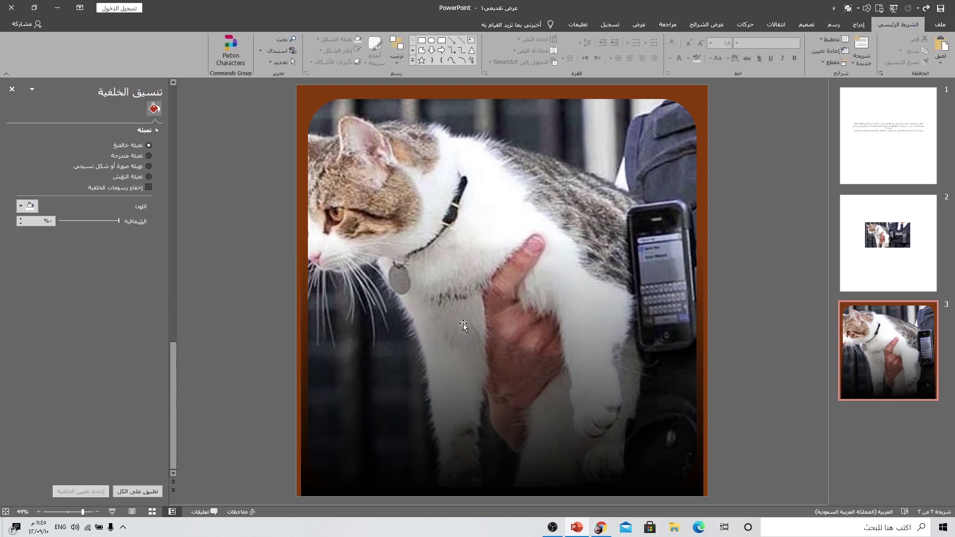
{"action": "left_click", "coordinate": [336, 379]}
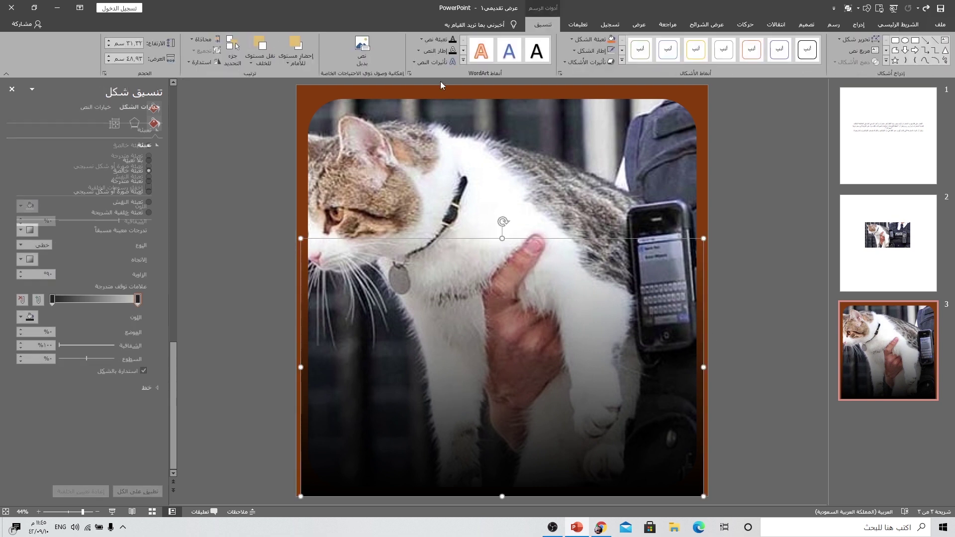
{"action": "left_click", "coordinate": [250, 64]}
{"action": "left_click", "coordinate": [231, 88]}
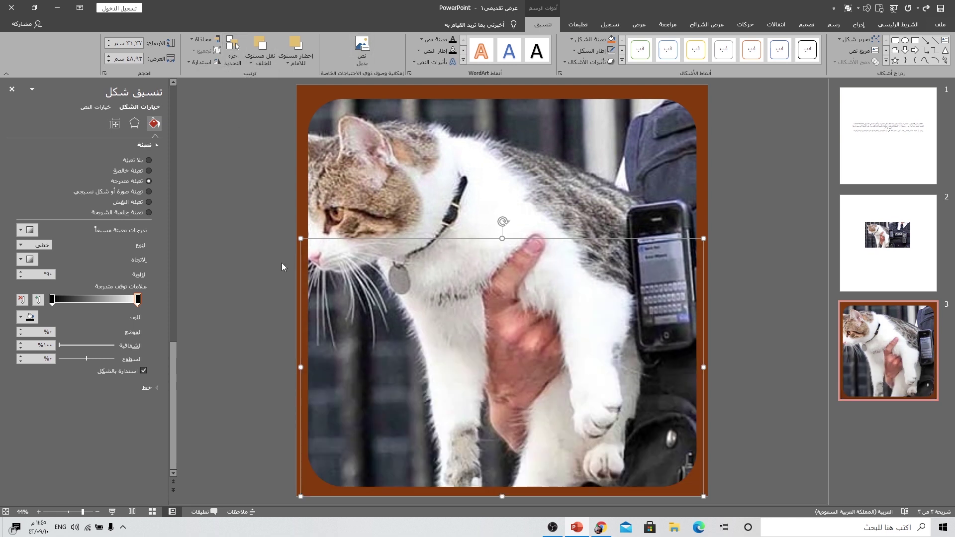
{"action": "left_click", "coordinate": [264, 48]}
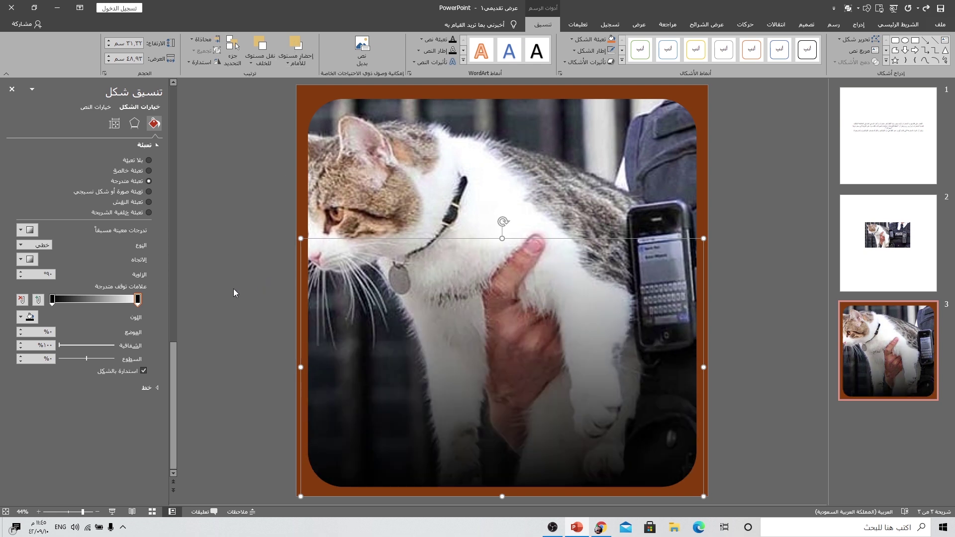
{"action": "left_click", "coordinate": [889, 135]}
Step: Paste slide 1's body text box onto slide 3 and move it lower over the photo
{"action": "left_click", "coordinate": [617, 235]}
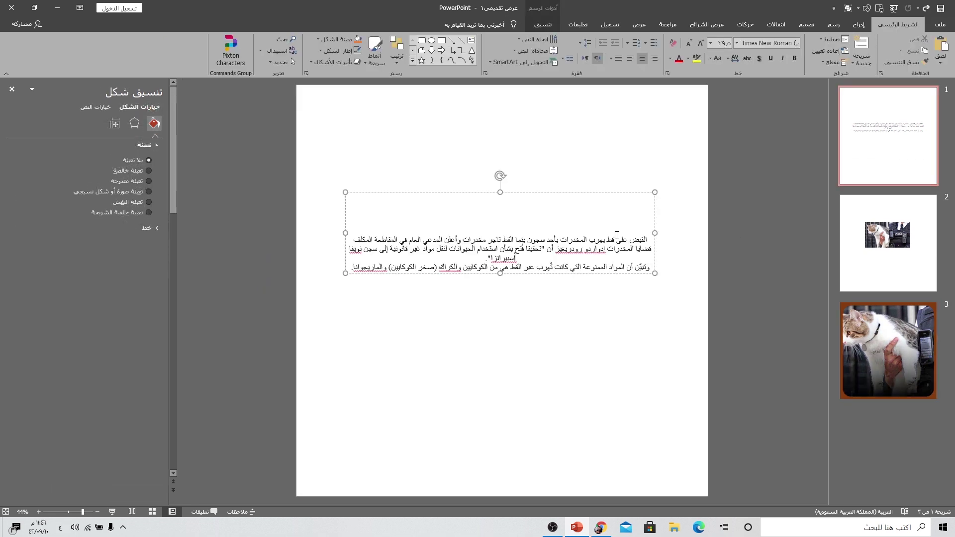
{"action": "left_click", "coordinate": [622, 192]}
{"action": "left_click", "coordinate": [917, 347]}
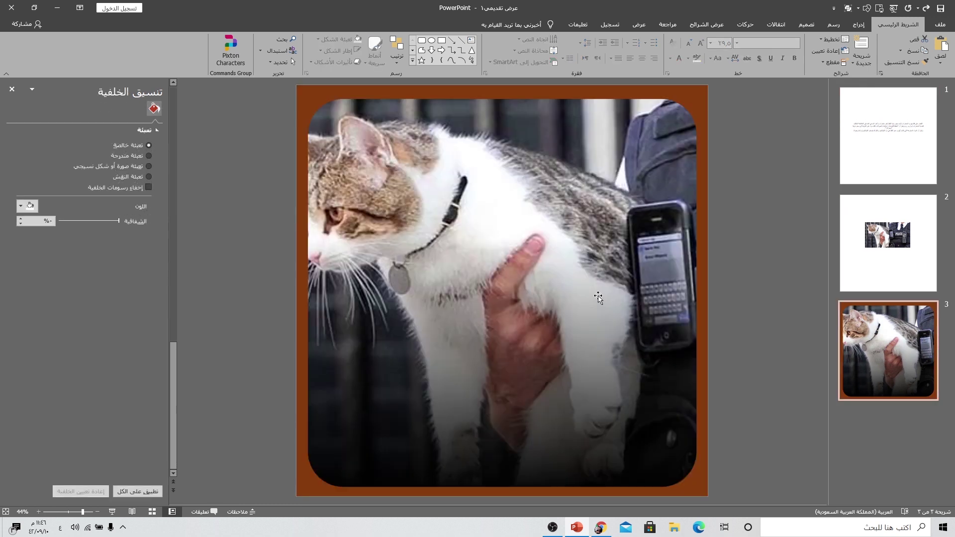
{"action": "key", "text": "ctrl+v"}
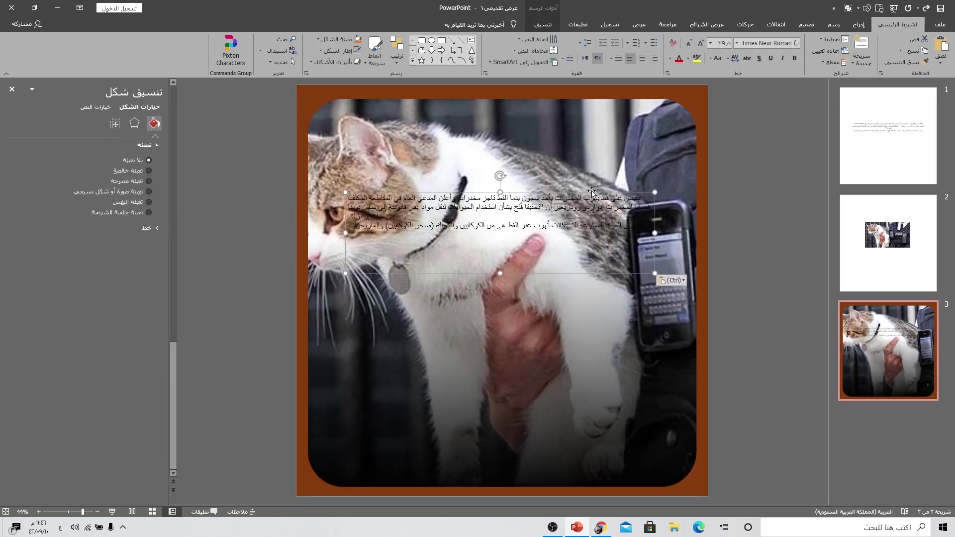
{"action": "left_click_drag", "start_coordinate": [592, 191], "coordinate": [600, 353]}
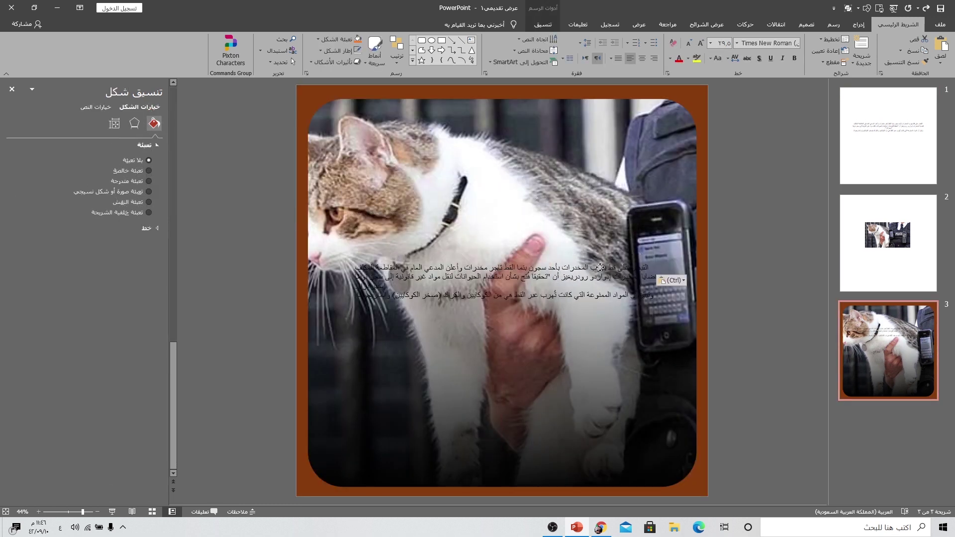
Step: Set the pasted body text's font colour to White
{"action": "left_click", "coordinate": [671, 59]}
{"action": "left_click", "coordinate": [681, 85]}
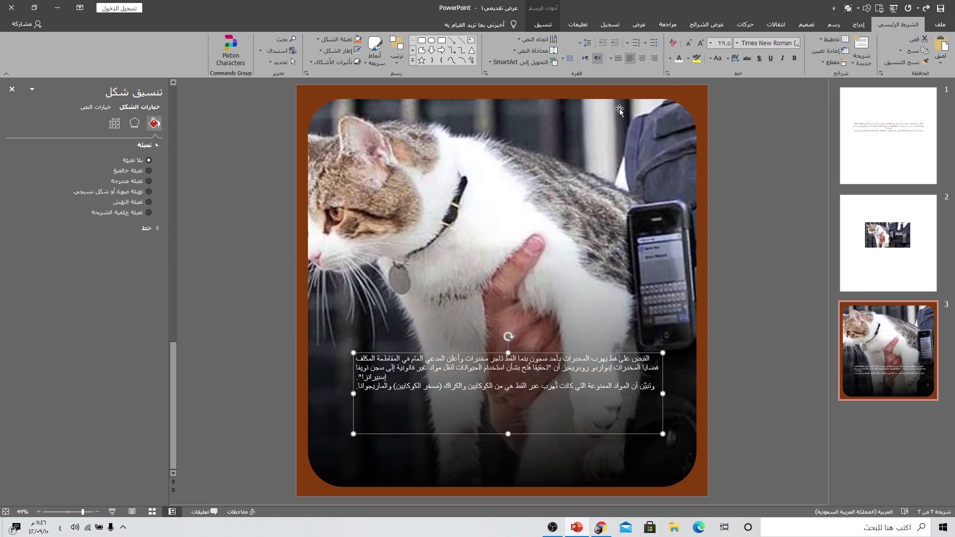
{"action": "left_click", "coordinate": [755, 43]}
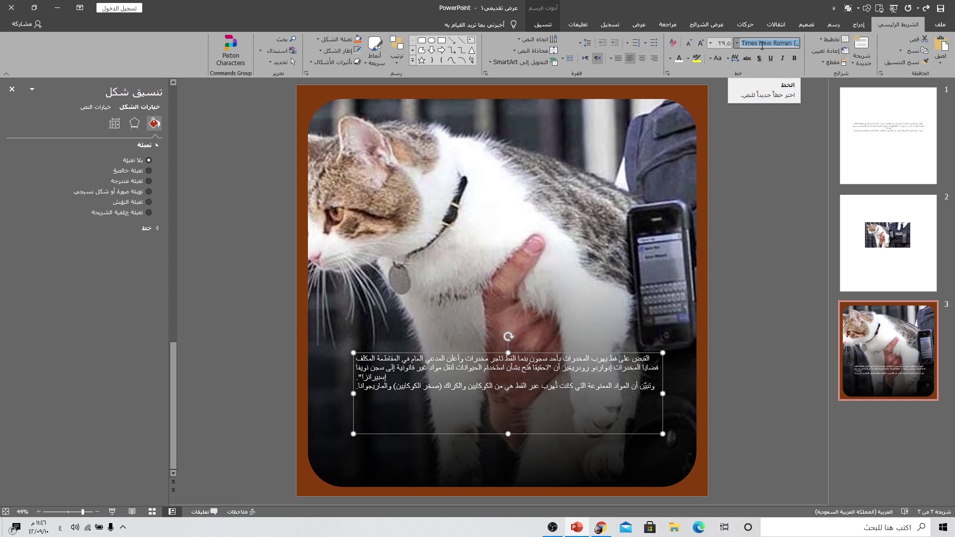
Step: Set the body text font to Aljazeera, justify it, and narrow the text box
{"action": "type", "text": "شم"}
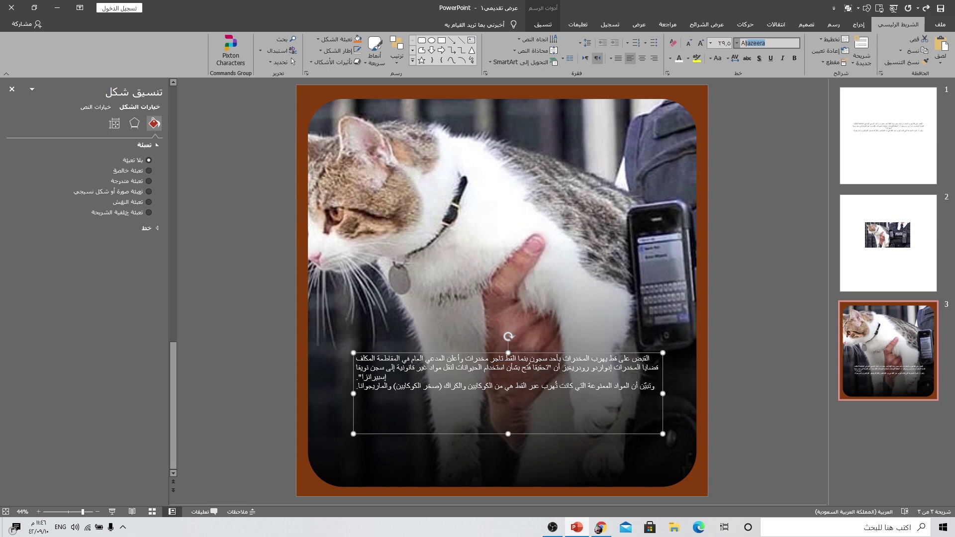
{"action": "key", "text": "Return"}
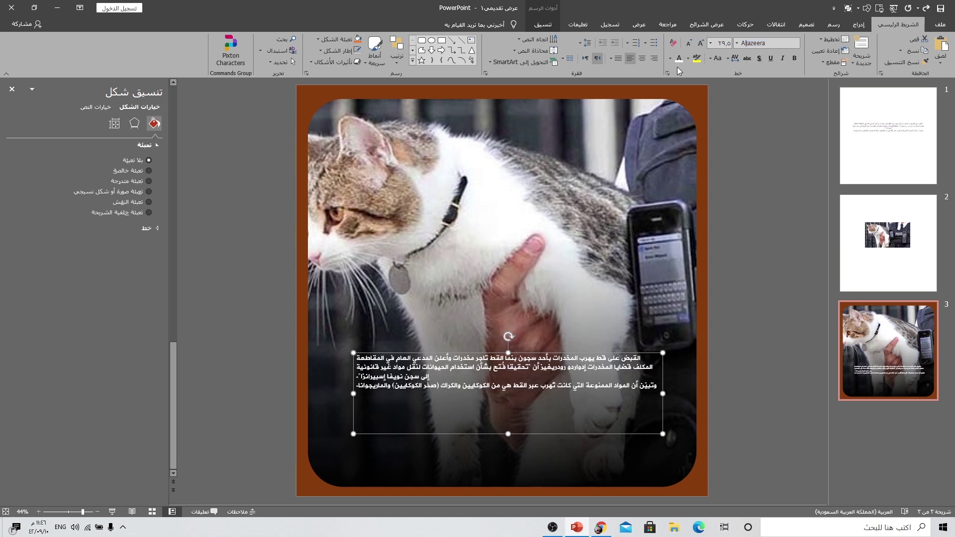
{"action": "left_click", "coordinate": [653, 58]}
{"action": "left_click", "coordinate": [611, 58]}
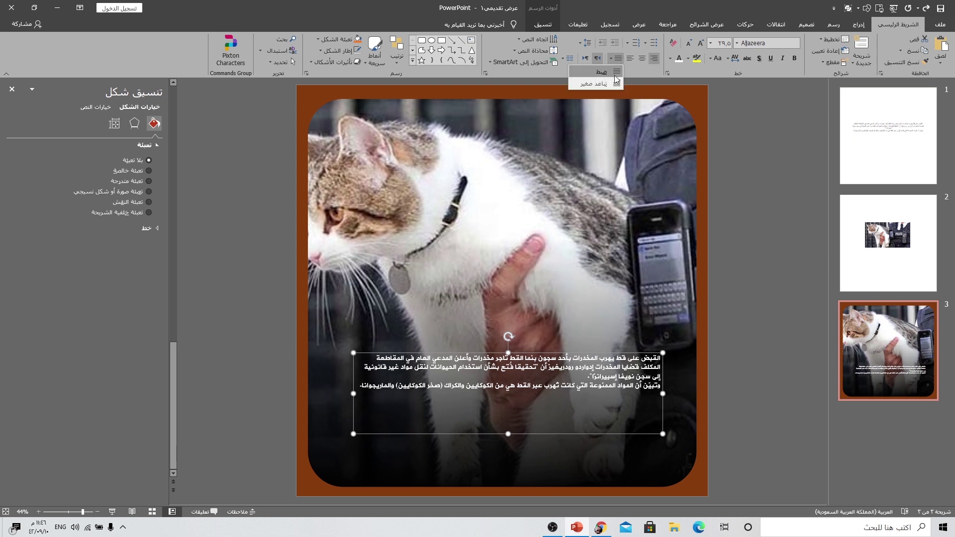
{"action": "left_click", "coordinate": [615, 76]}
{"action": "left_click_drag", "start_coordinate": [354, 393], "coordinate": [516, 385]}
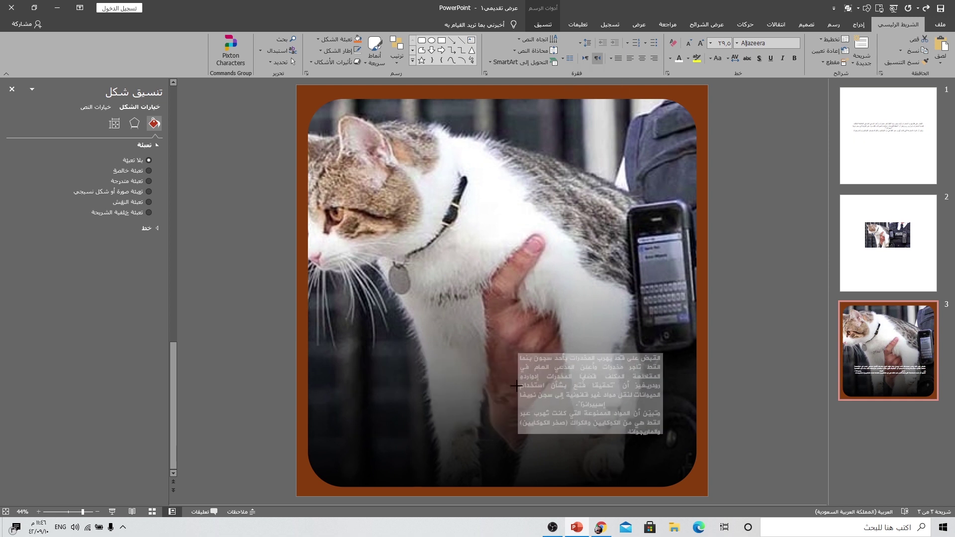
Step: Increase the body text to size 44 and resize the box across the photo's lower half
{"action": "left_click", "coordinate": [700, 44]}
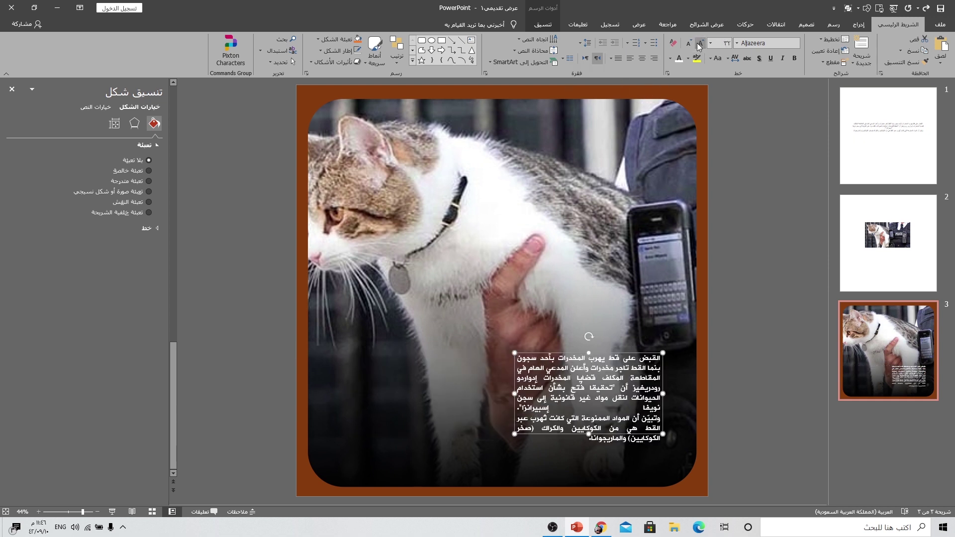
{"action": "left_click", "coordinate": [700, 43]}
{"action": "left_click", "coordinate": [700, 44]}
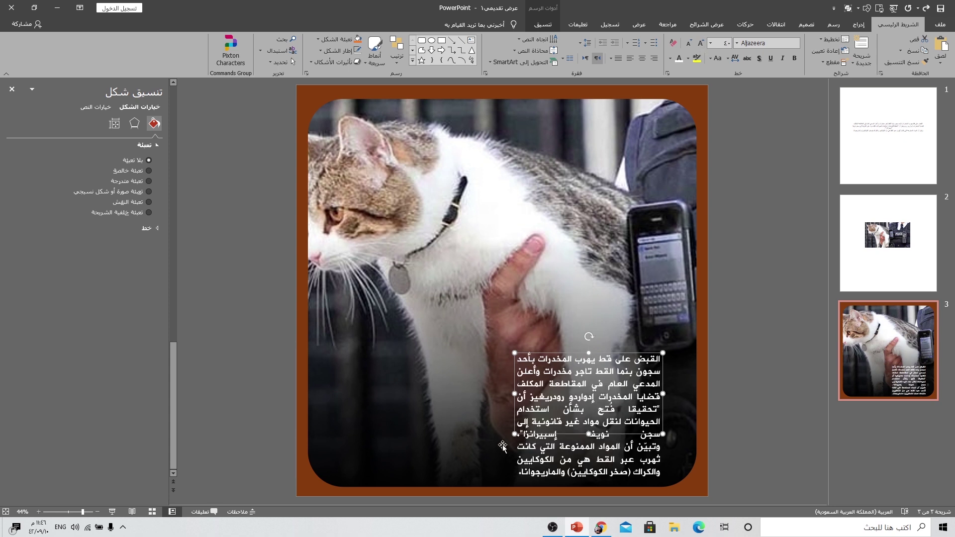
{"action": "left_click_drag", "start_coordinate": [515, 434], "coordinate": [431, 455]}
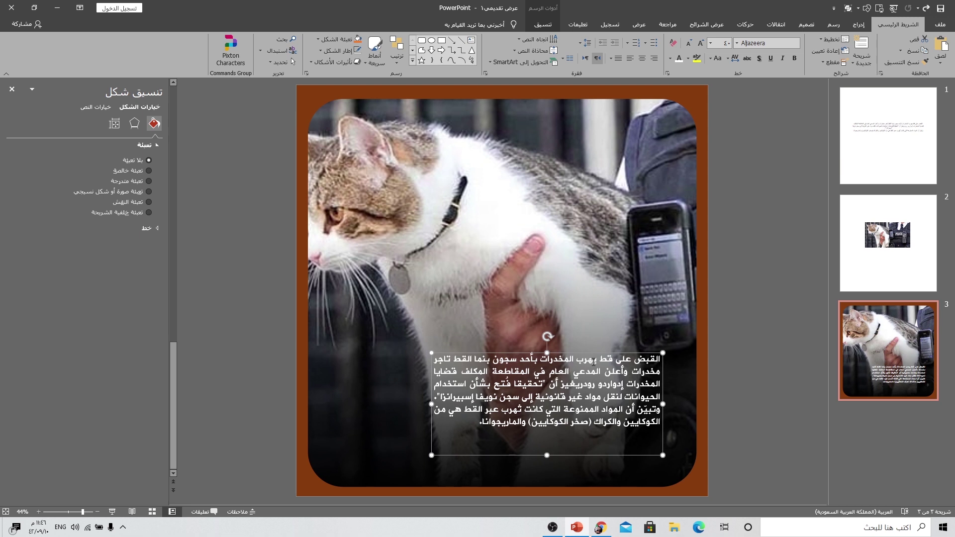
{"action": "left_click_drag", "start_coordinate": [600, 354], "coordinate": [620, 346]}
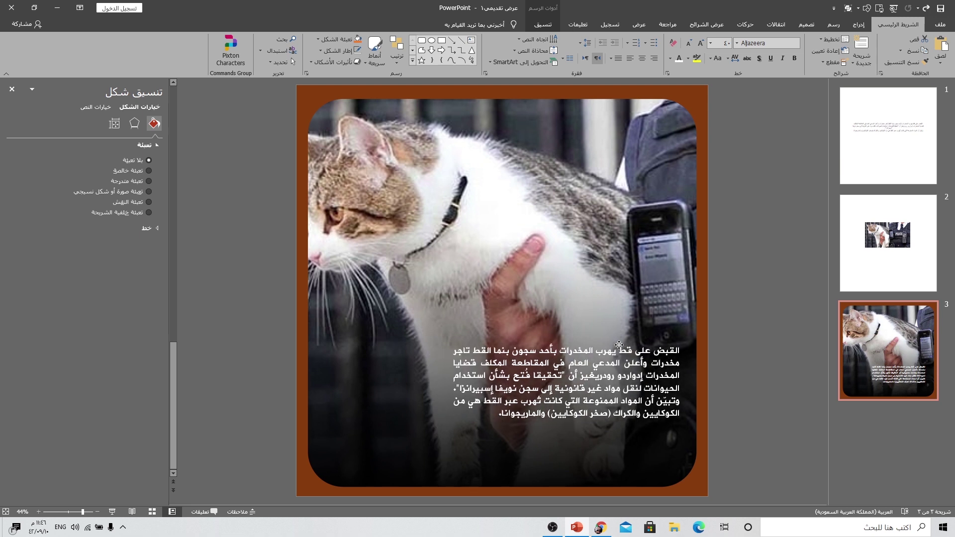
{"action": "left_click", "coordinate": [701, 43]}
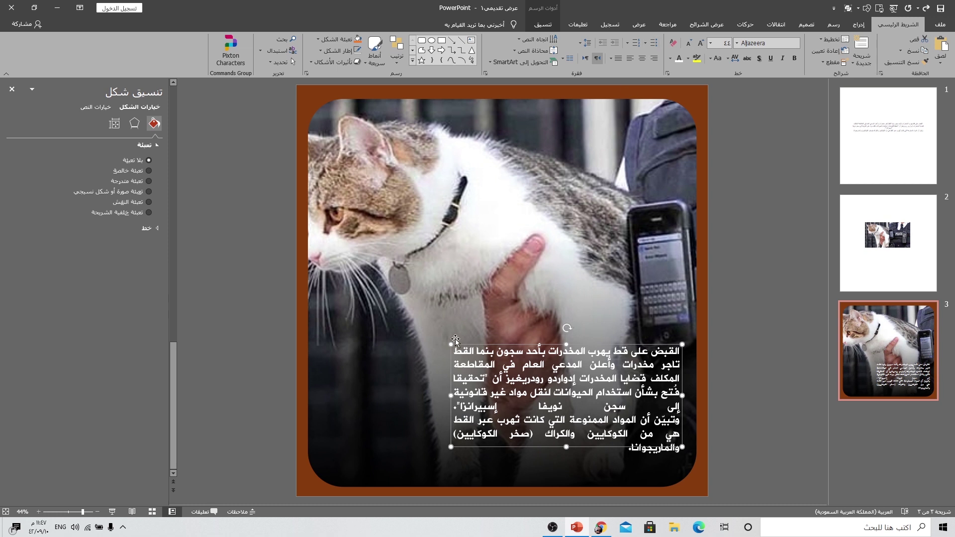
{"action": "left_click_drag", "start_coordinate": [451, 396], "coordinate": [418, 397]}
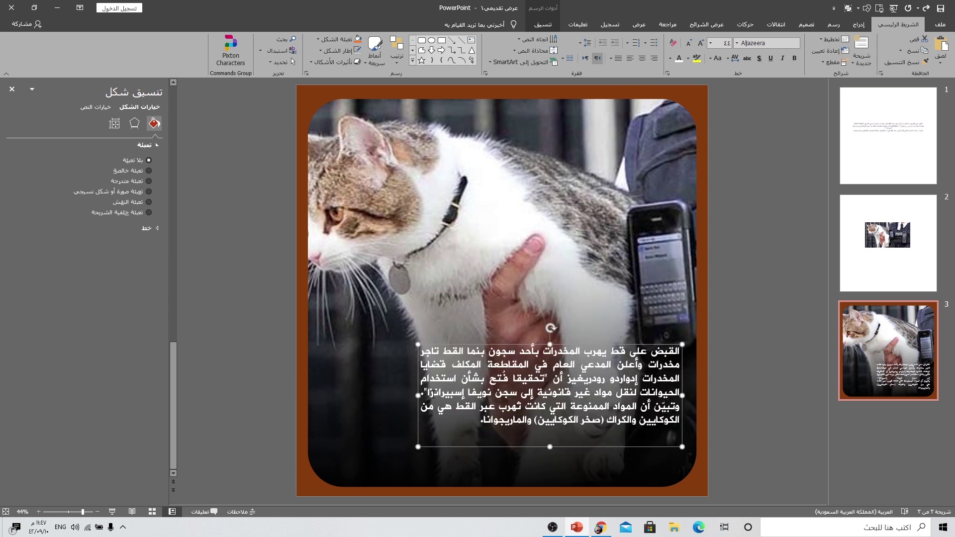
Step: Set 1.5 line spacing on the body text and nudge the block slightly higher
{"action": "left_click", "coordinate": [585, 43]}
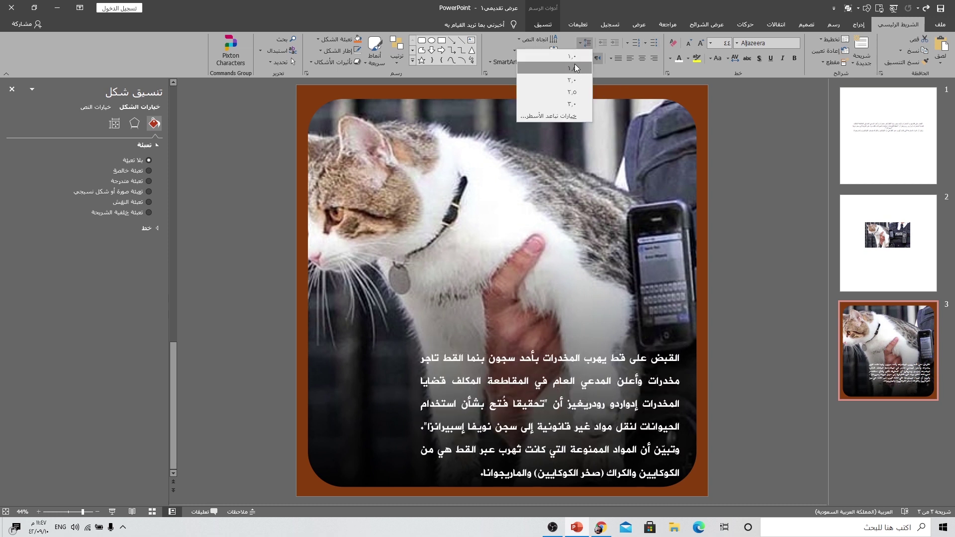
{"action": "left_click", "coordinate": [575, 68]}
{"action": "left_click_drag", "start_coordinate": [636, 344], "coordinate": [637, 335]}
{"action": "left_click", "coordinate": [394, 406]}
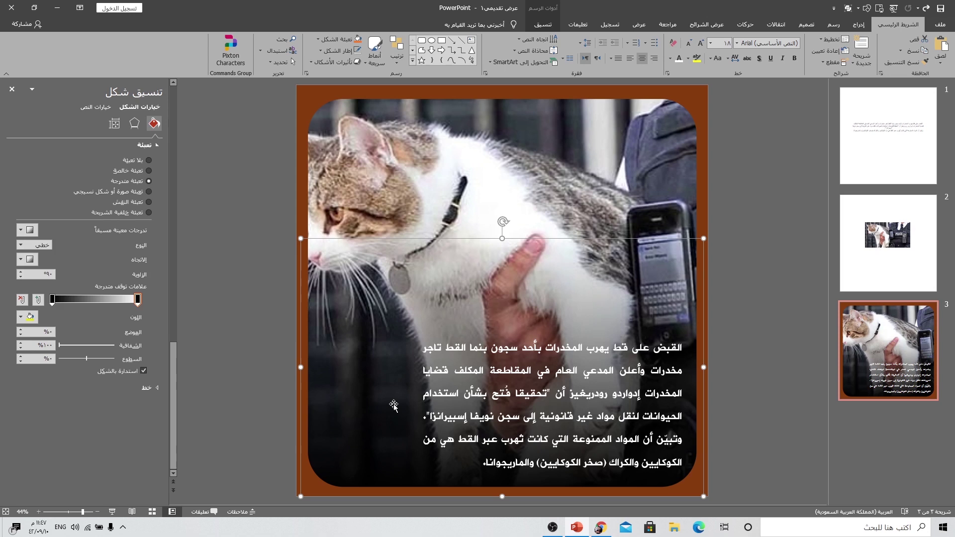
{"action": "left_click", "coordinate": [756, 368]}
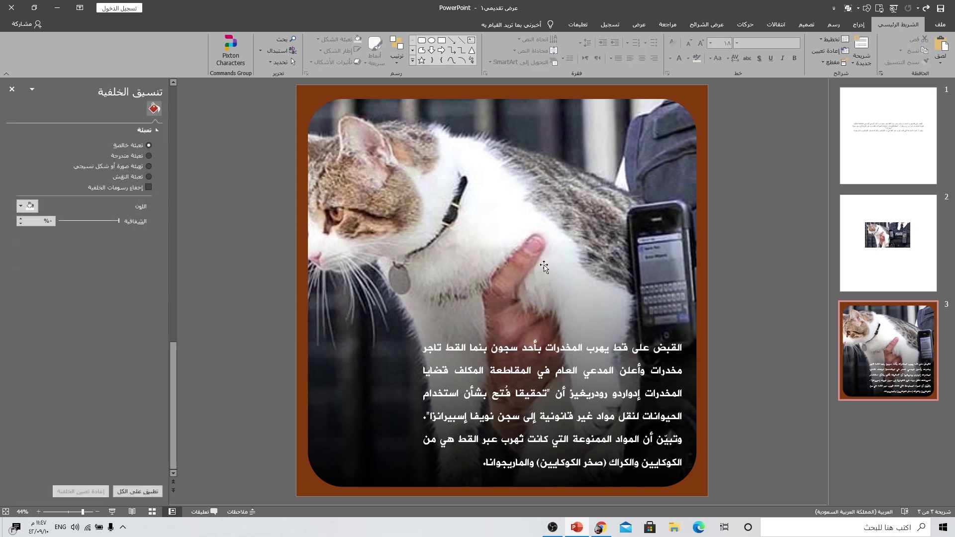
Step: Draw a dark navy rectangle with no outline just above the white paragraph
{"action": "left_click", "coordinate": [859, 25]}
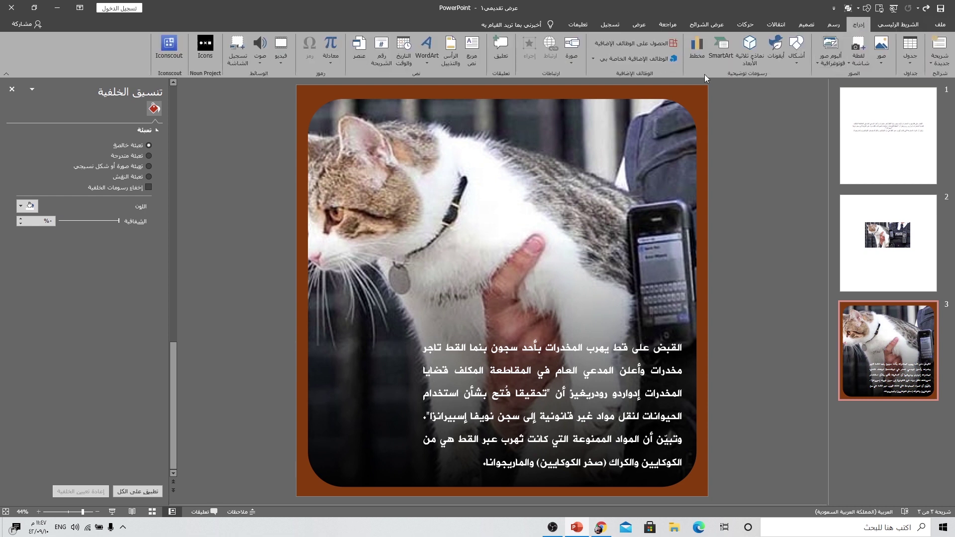
{"action": "left_click", "coordinate": [789, 66]}
{"action": "left_click", "coordinate": [772, 86]}
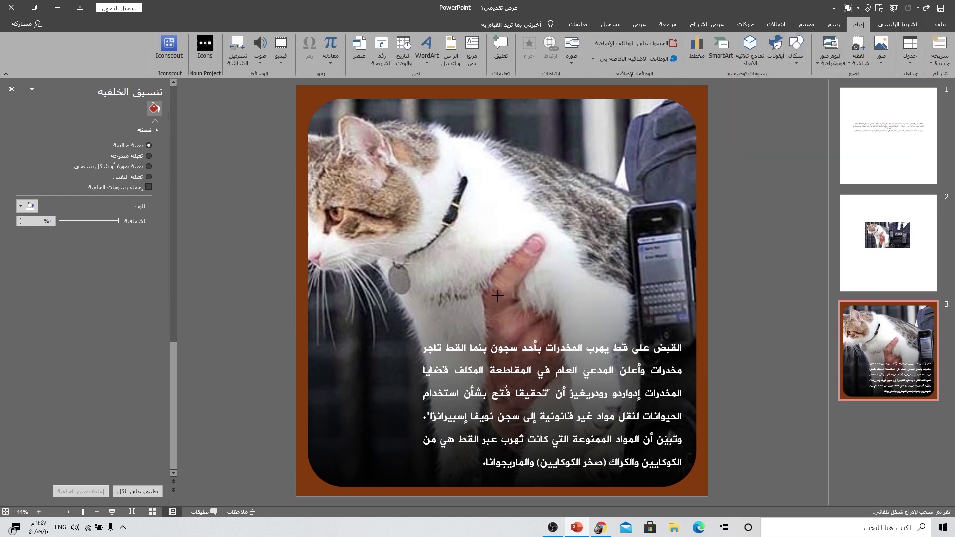
{"action": "left_click_drag", "start_coordinate": [489, 285], "coordinate": [686, 330]}
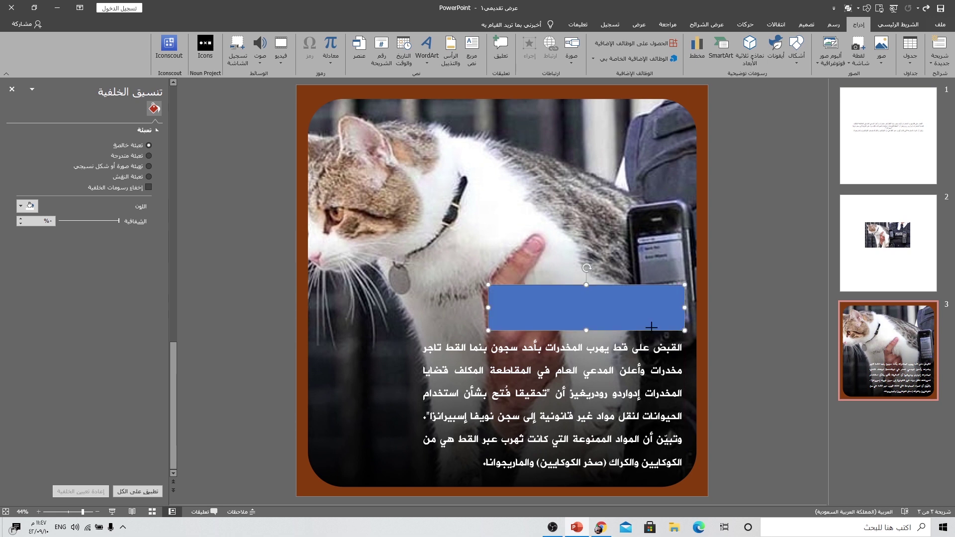
{"action": "left_click", "coordinate": [596, 39]}
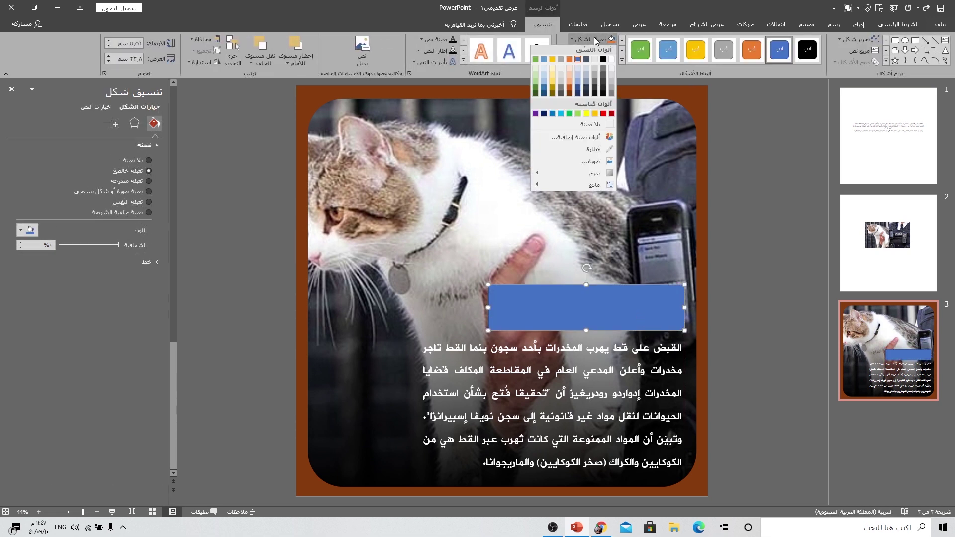
{"action": "left_click", "coordinate": [544, 116]}
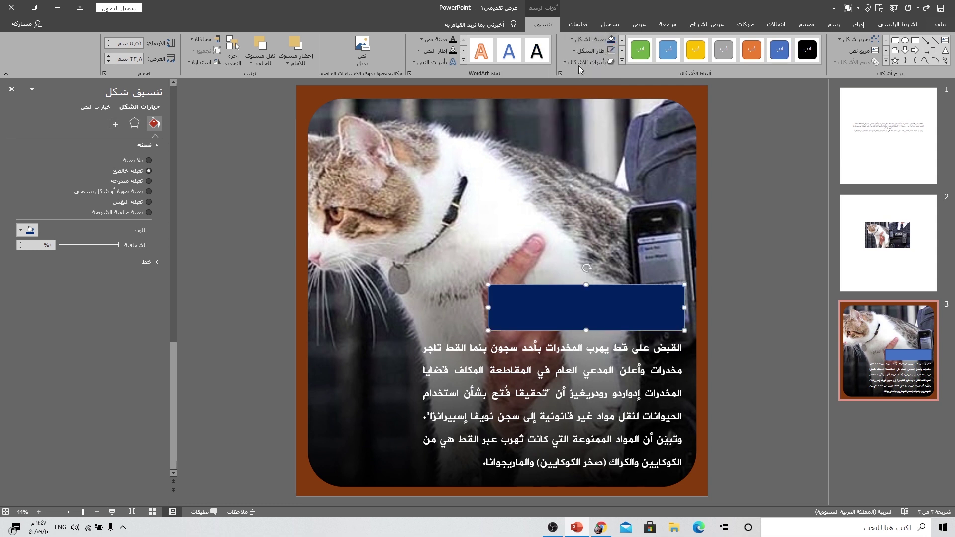
{"action": "left_click", "coordinate": [592, 50]}
{"action": "left_click", "coordinate": [570, 141]}
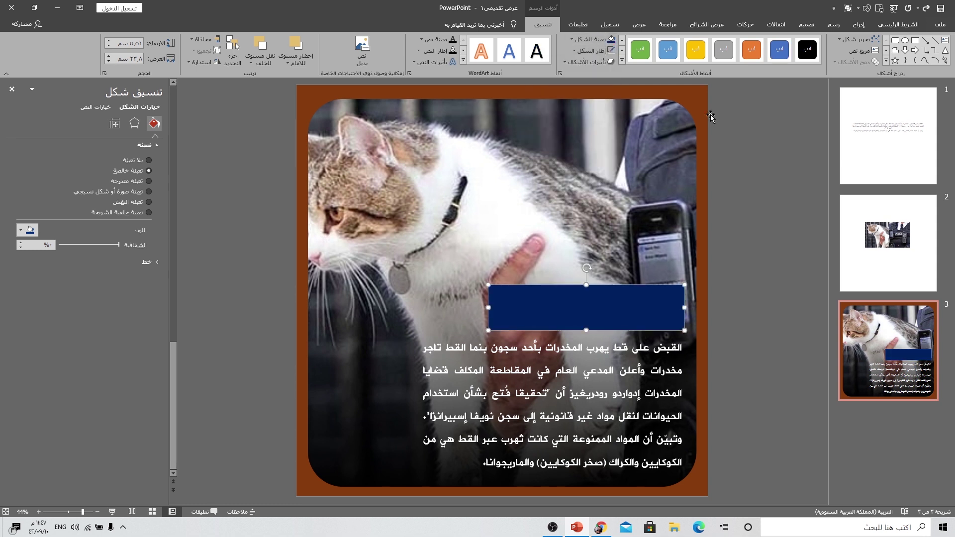
{"action": "left_click", "coordinate": [860, 24]}
{"action": "left_click", "coordinate": [471, 50]}
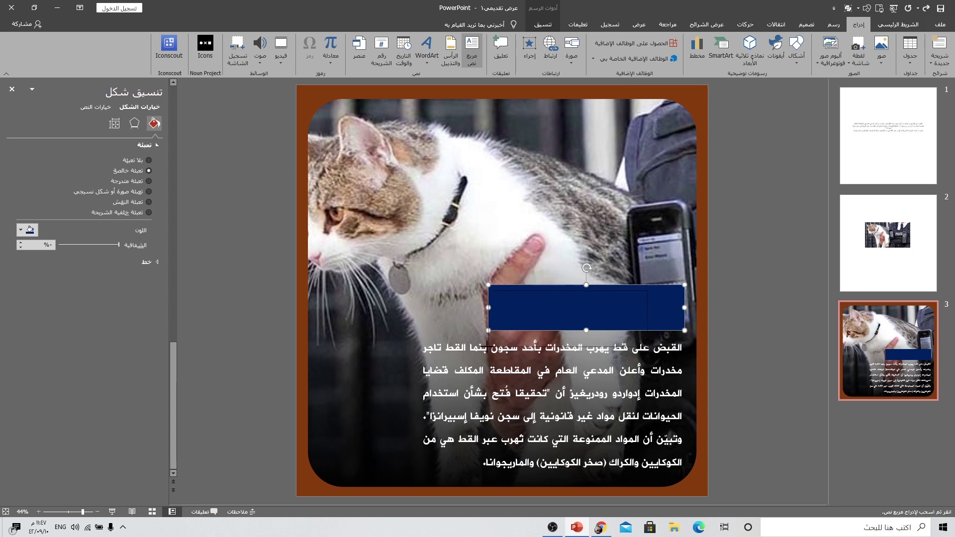
Step: Make the blue label's title text white, 32 pt and right-aligned
{"action": "left_click_drag", "start_coordinate": [519, 317], "coordinate": [489, 346]}
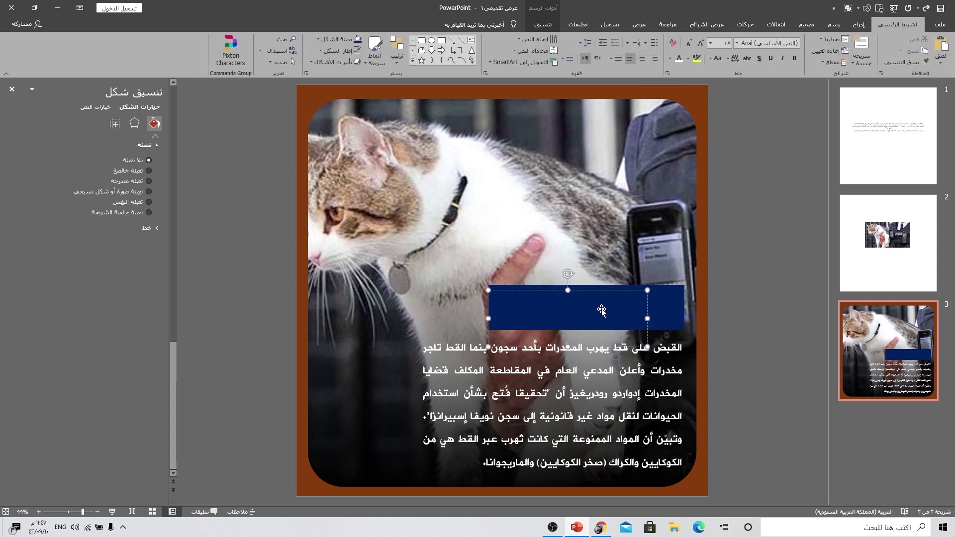
{"action": "key", "text": "alt+shift"}
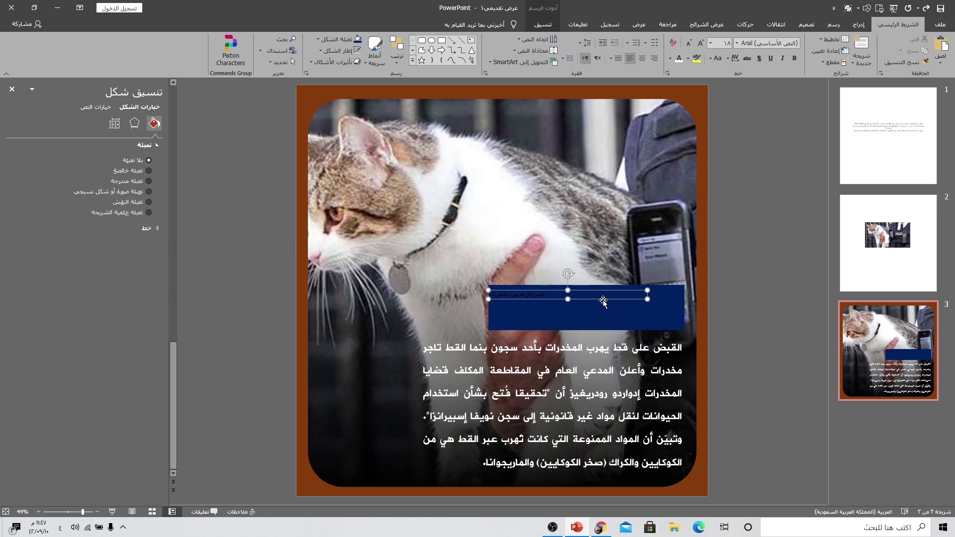
{"action": "left_click", "coordinate": [681, 59]}
{"action": "left_click", "coordinate": [701, 43]}
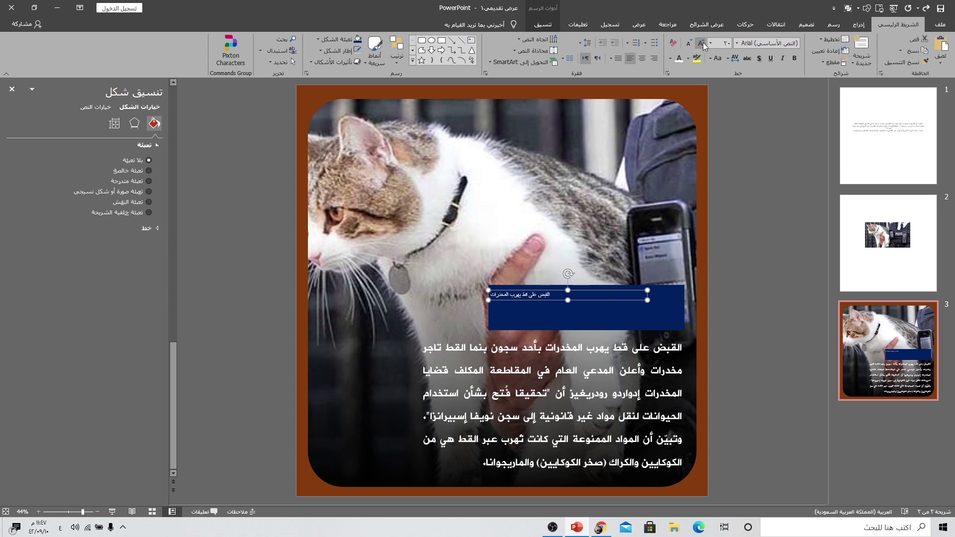
{"action": "left_click", "coordinate": [700, 43]}
{"action": "left_click", "coordinate": [701, 43]}
{"action": "left_click", "coordinate": [701, 42]}
{"action": "left_click", "coordinate": [654, 58]}
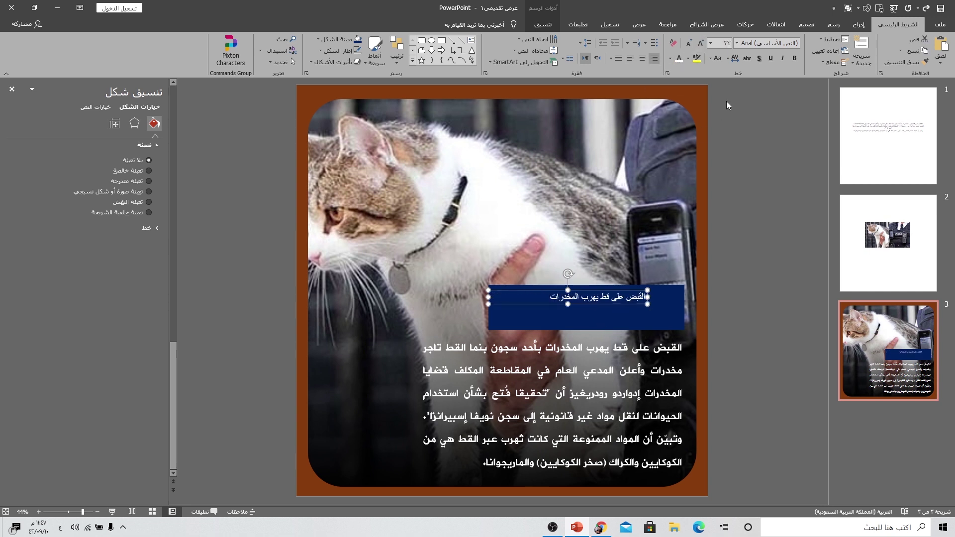
Step: Apply the Al-Jazeera-Arabic-Bold font to the title and enlarge it to 44
{"action": "left_click", "coordinate": [738, 44]}
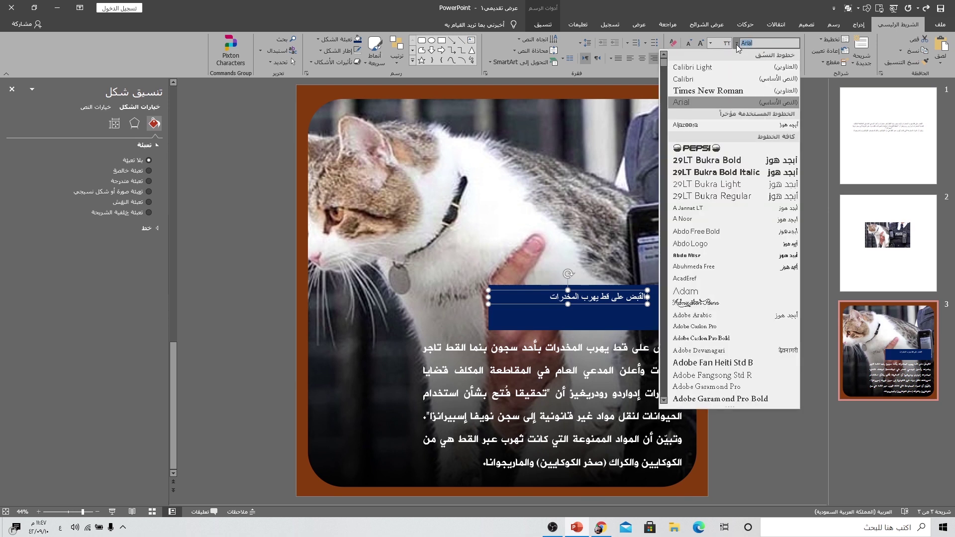
{"action": "type", "text": "Aljazee"}
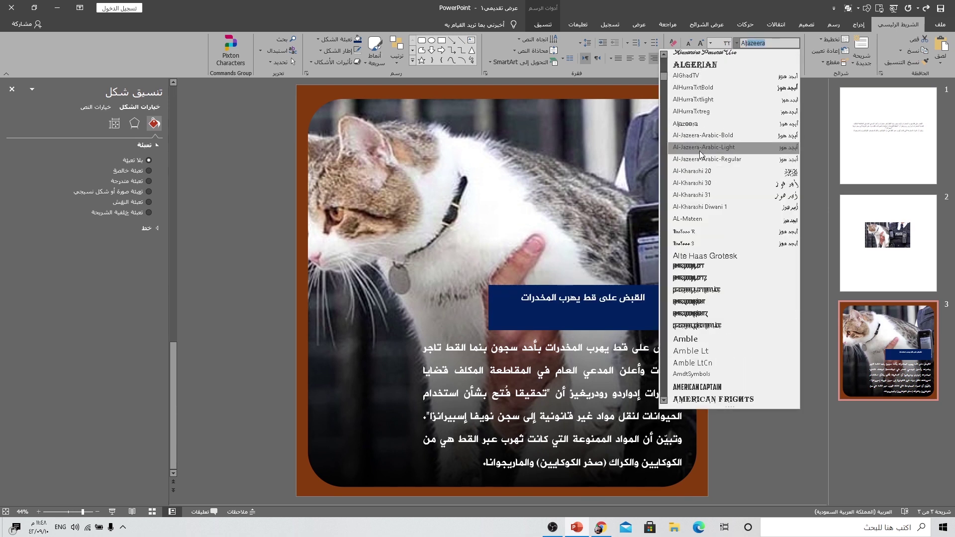
{"action": "left_click", "coordinate": [706, 136]}
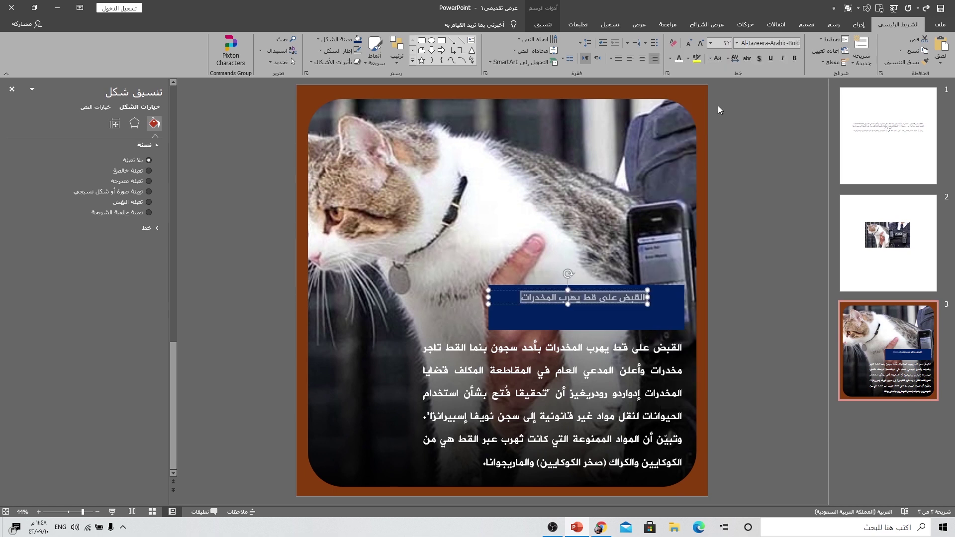
{"action": "left_click", "coordinate": [701, 43]}
{"action": "left_click", "coordinate": [701, 44]}
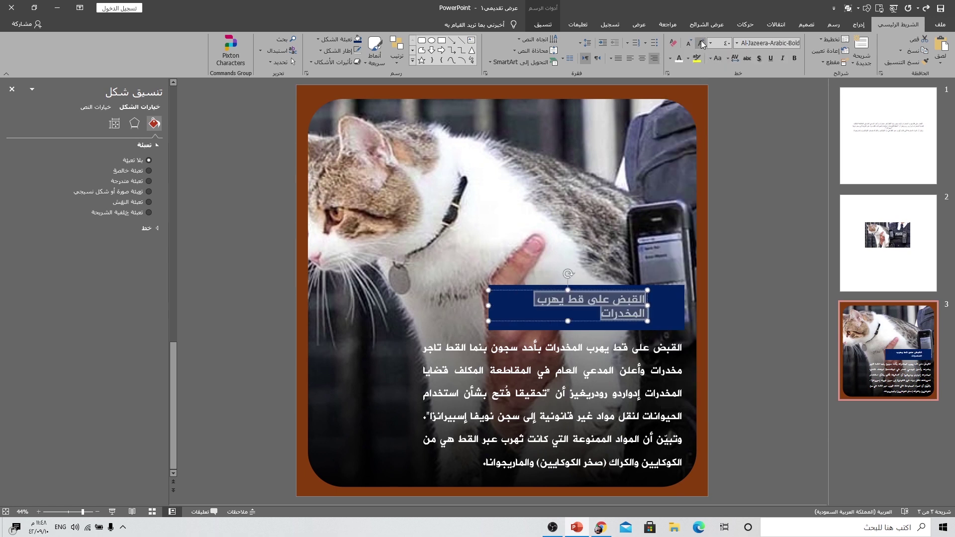
{"action": "left_click", "coordinate": [701, 43]}
Step: Remove the word القبض, enlarge the title to 60 and nudge the label up
{"action": "double_click", "coordinate": [662, 310]}
{"action": "key", "text": "ctrl+c"}
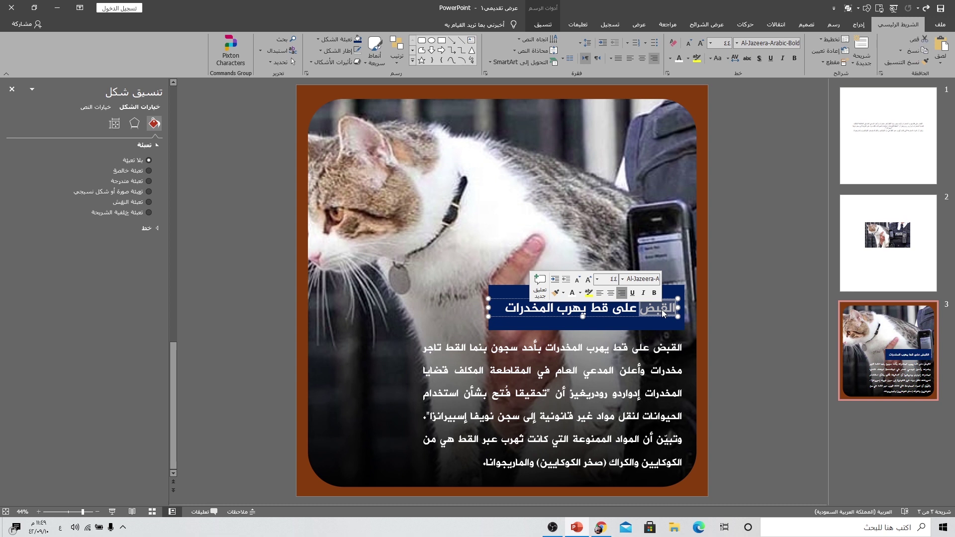
{"action": "key", "text": "BackSpace"}
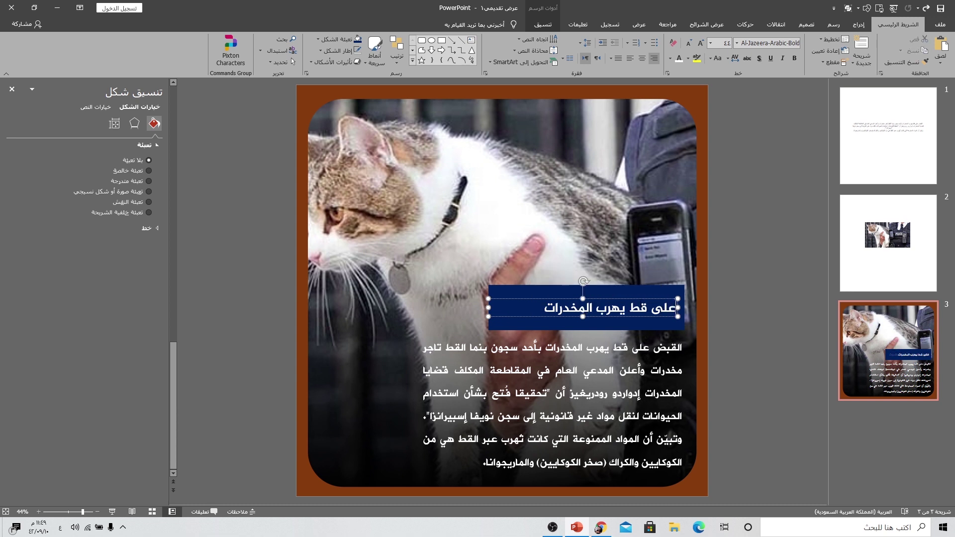
{"action": "left_click", "coordinate": [640, 299]}
{"action": "left_click", "coordinate": [701, 43]}
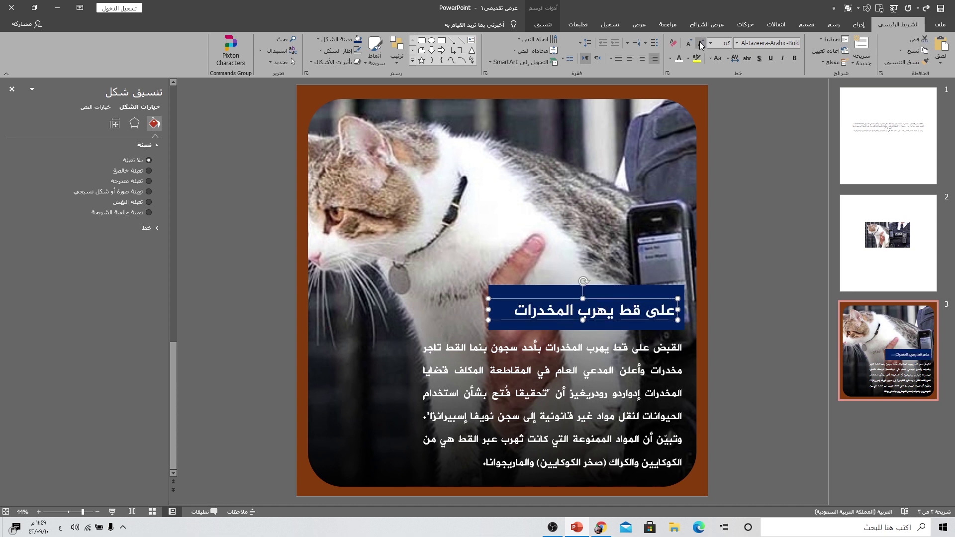
{"action": "left_click", "coordinate": [701, 43]}
{"action": "left_click", "coordinate": [701, 43]}
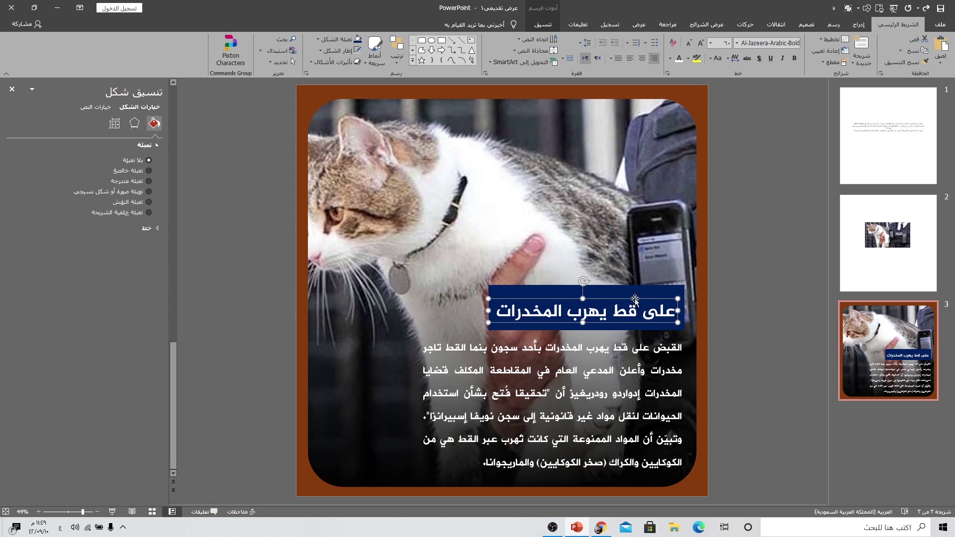
{"action": "left_click_drag", "start_coordinate": [636, 299], "coordinate": [635, 296]}
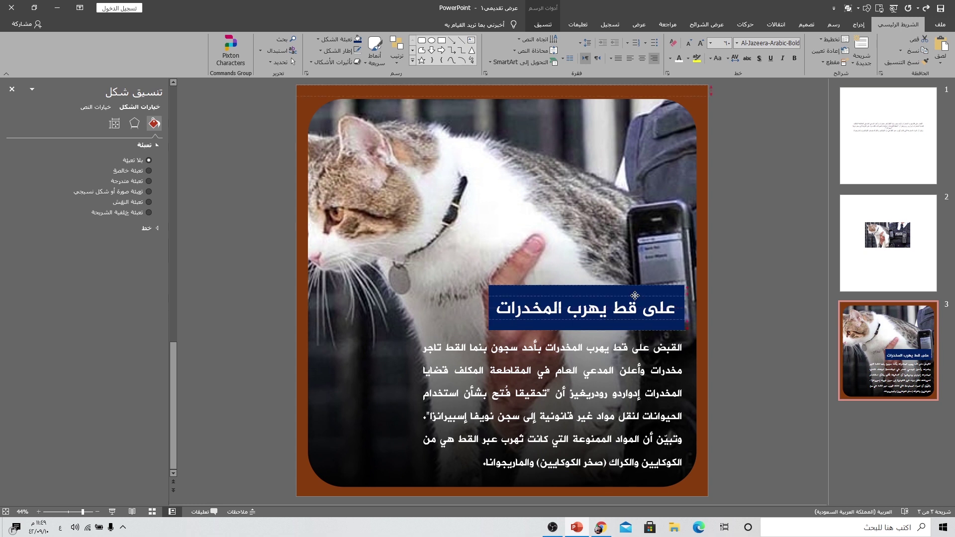
{"action": "left_click_drag", "start_coordinate": [636, 296], "coordinate": [636, 298]}
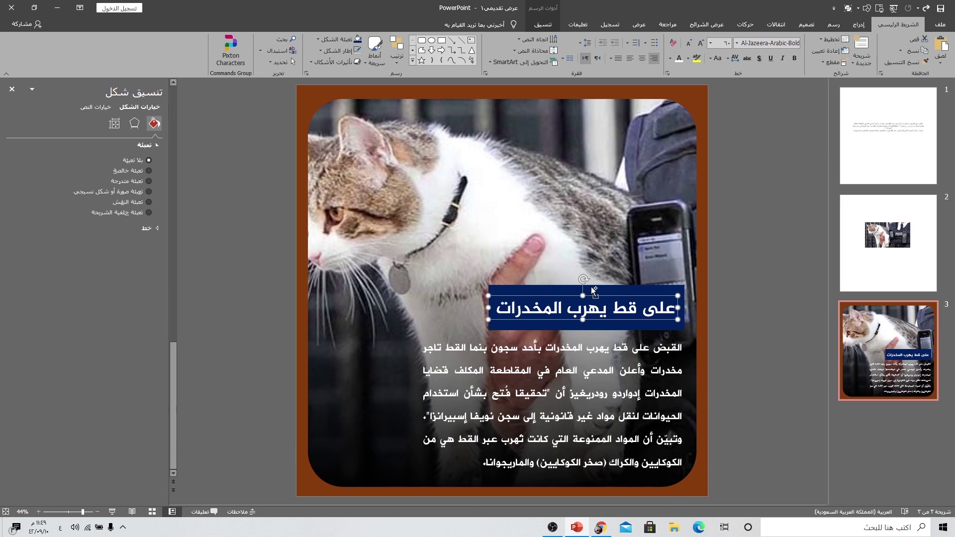
Step: Duplicate the title label above it, paste القبض as its text and enlarge it to 96
{"action": "key", "text": "ctrl+d"}
{"action": "left_click_drag", "start_coordinate": [614, 300], "coordinate": [621, 283]}
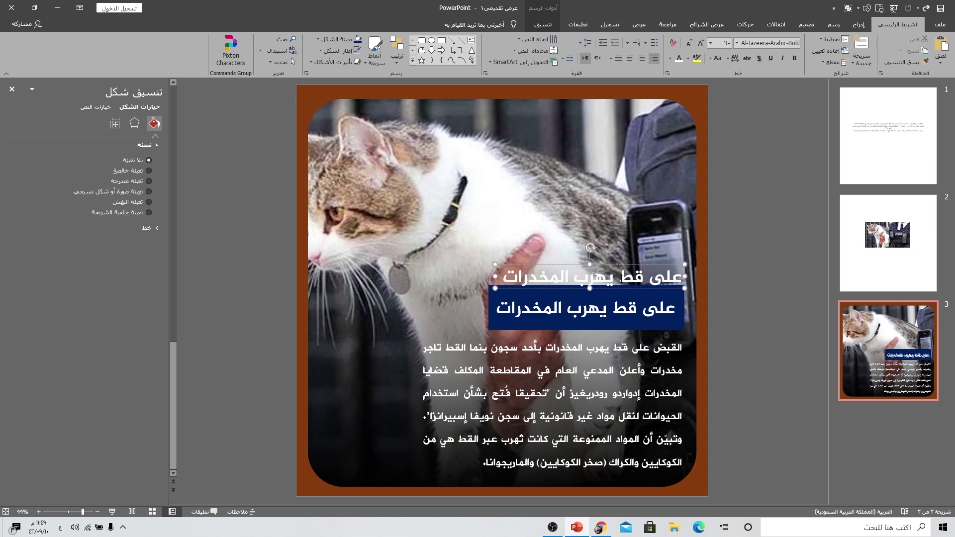
{"action": "key", "text": "ctrl+v"}
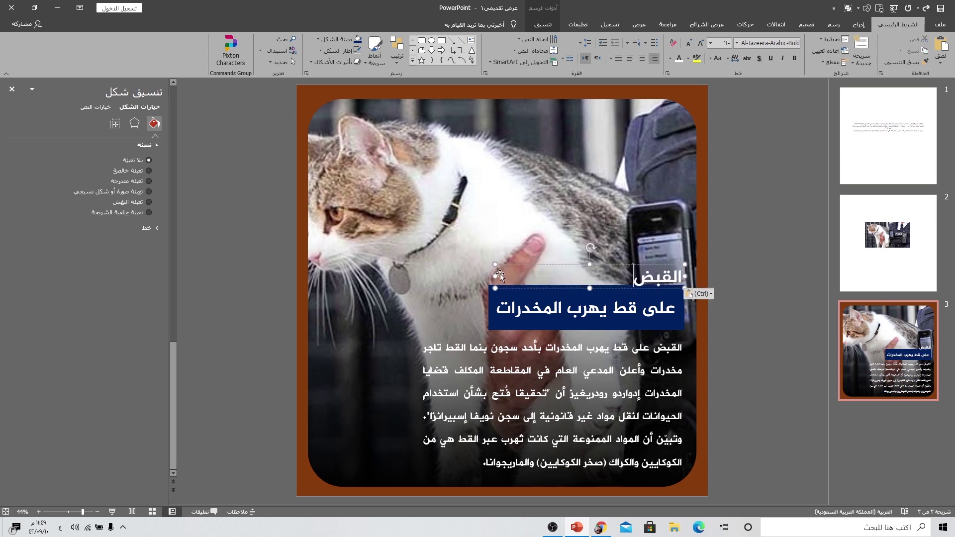
{"action": "left_click_drag", "start_coordinate": [520, 262], "coordinate": [623, 270]}
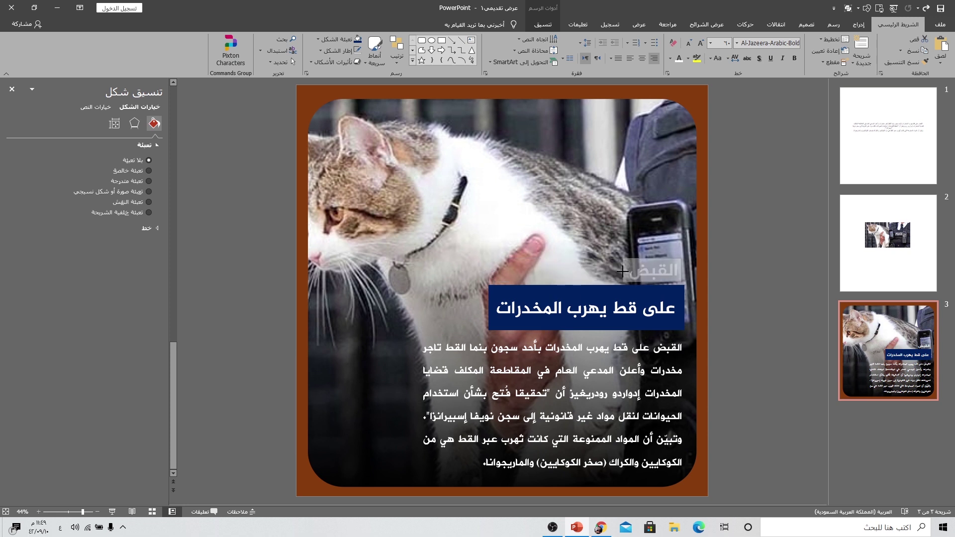
{"action": "left_click", "coordinate": [701, 43]}
{"action": "left_click", "coordinate": [702, 42]}
{"action": "left_click", "coordinate": [701, 43]}
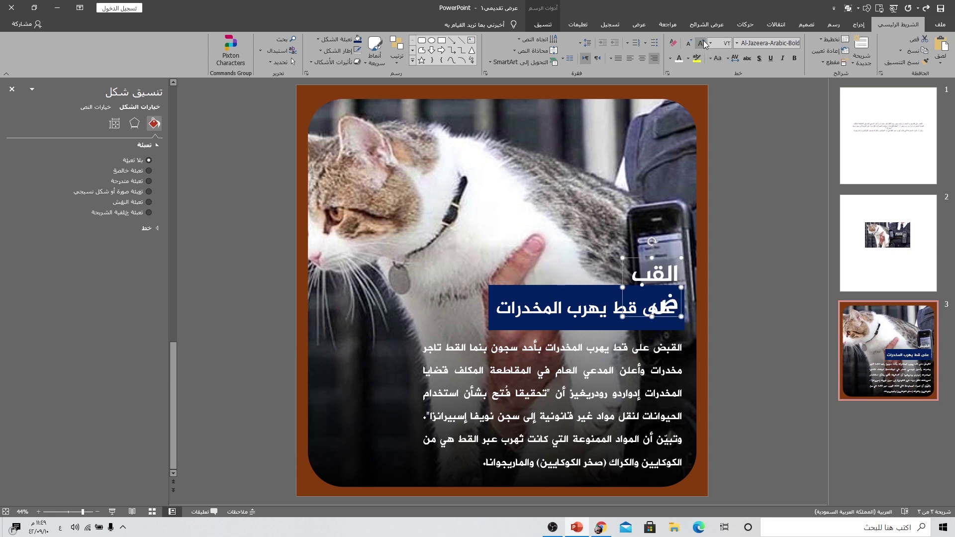
{"action": "left_click", "coordinate": [701, 43]}
{"action": "left_click", "coordinate": [701, 42]}
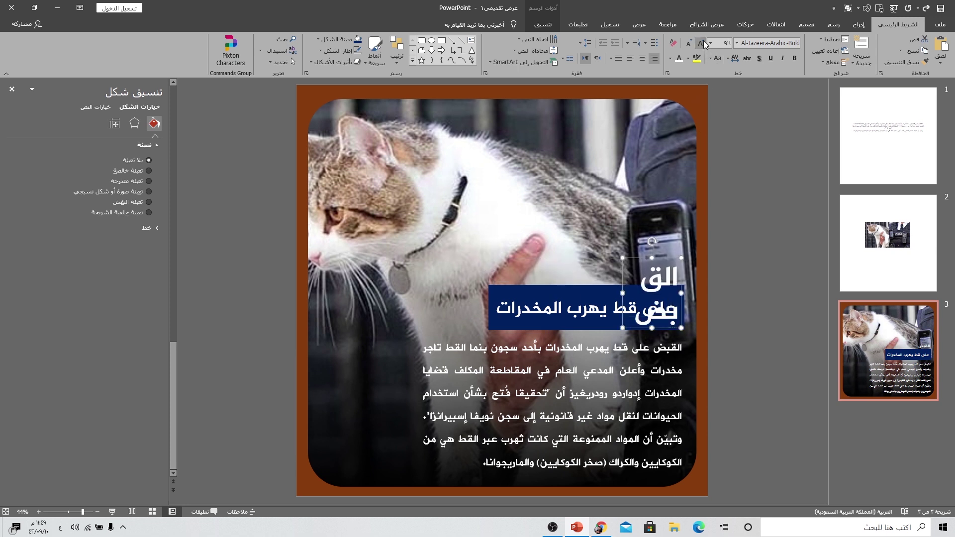
Step: Fill the القبض box dark red, centre its text and lower it onto the blue title
{"action": "left_click", "coordinate": [542, 24]}
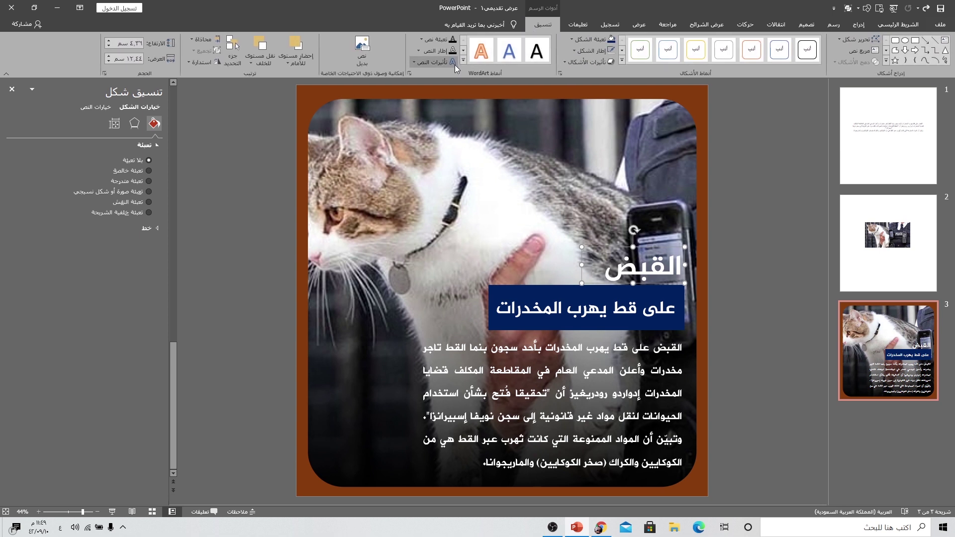
{"action": "left_click", "coordinate": [577, 40]}
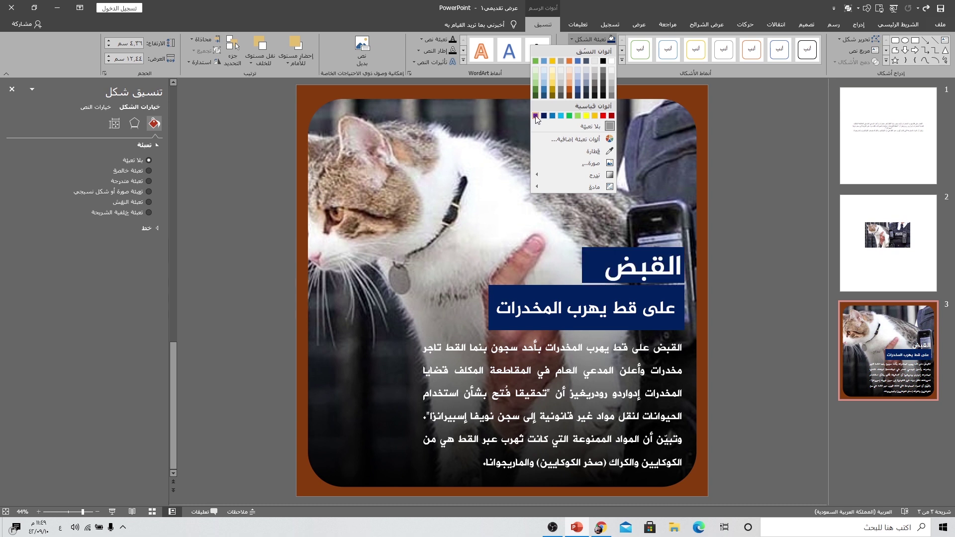
{"action": "left_click", "coordinate": [612, 117]}
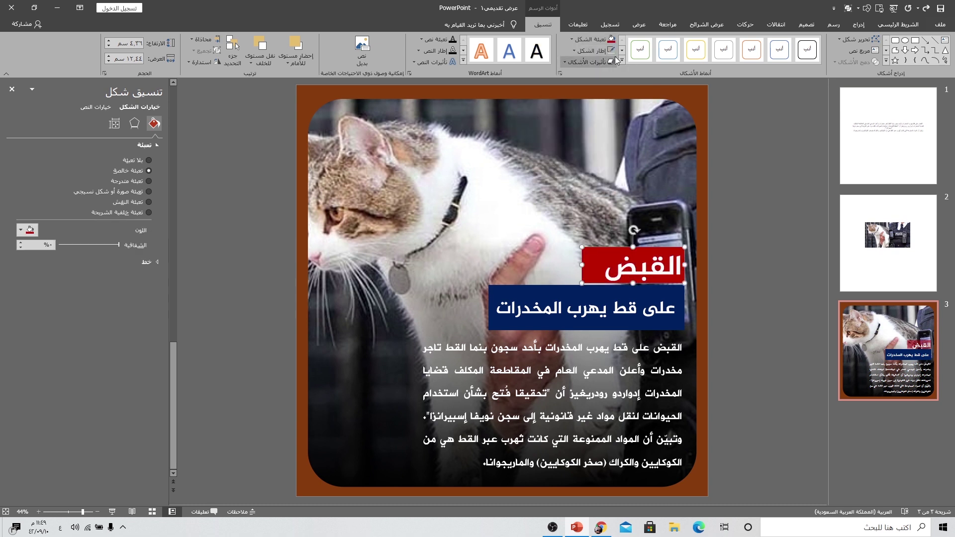
{"action": "left_click", "coordinate": [899, 24]}
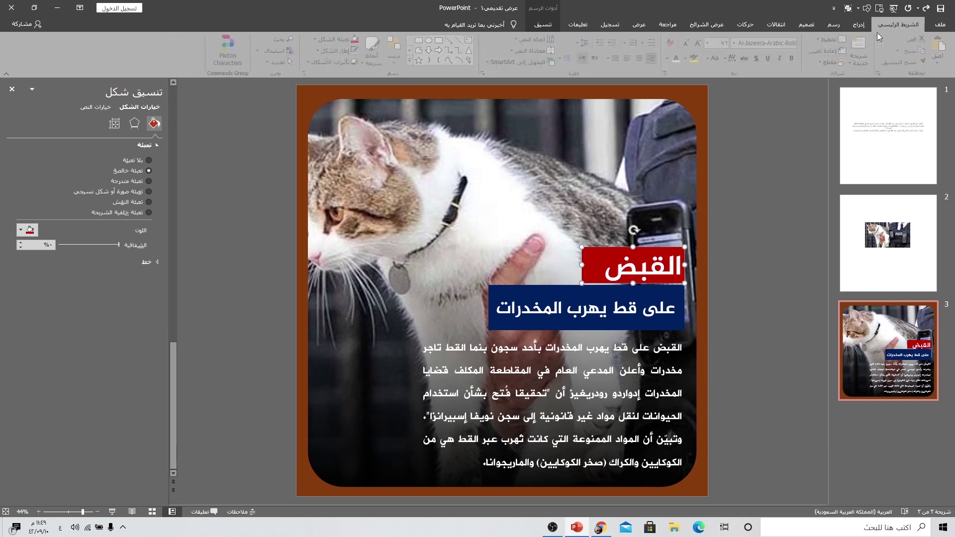
{"action": "left_click", "coordinate": [642, 59]}
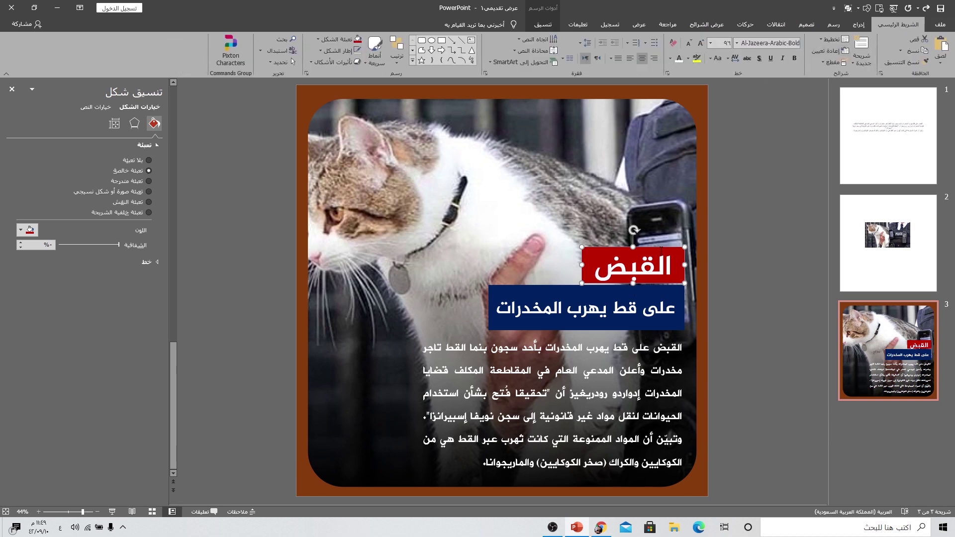
{"action": "left_click_drag", "start_coordinate": [661, 248], "coordinate": [661, 252]}
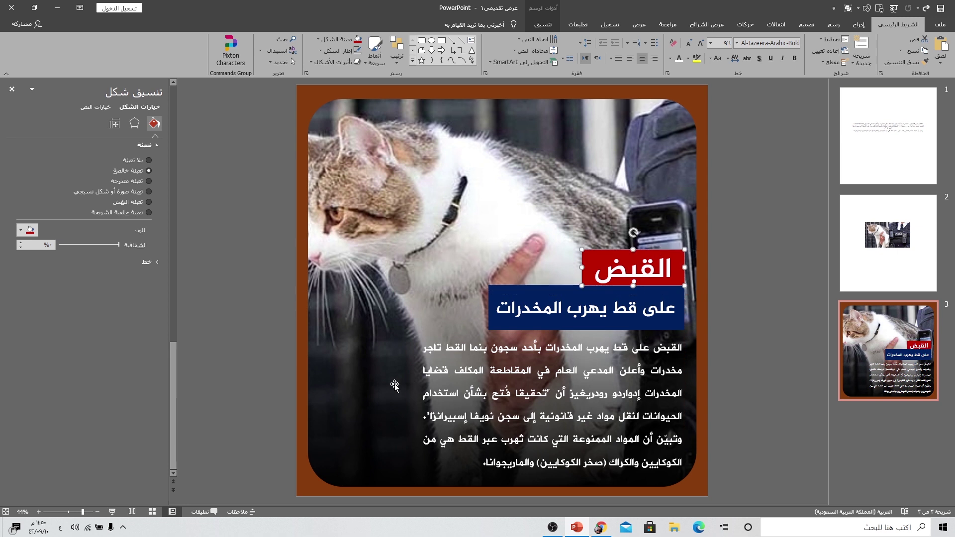
{"action": "left_click", "coordinate": [748, 208]}
Step: Insert the calligraphy logo, shrink it and move it to the lower left
{"action": "left_click", "coordinate": [858, 28]}
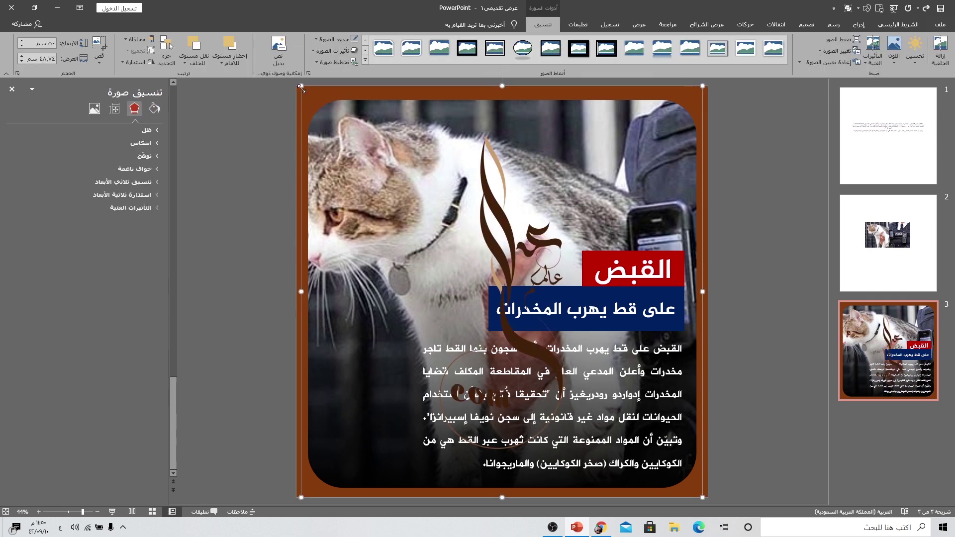
{"action": "left_click_drag", "start_coordinate": [302, 88], "coordinate": [537, 326]}
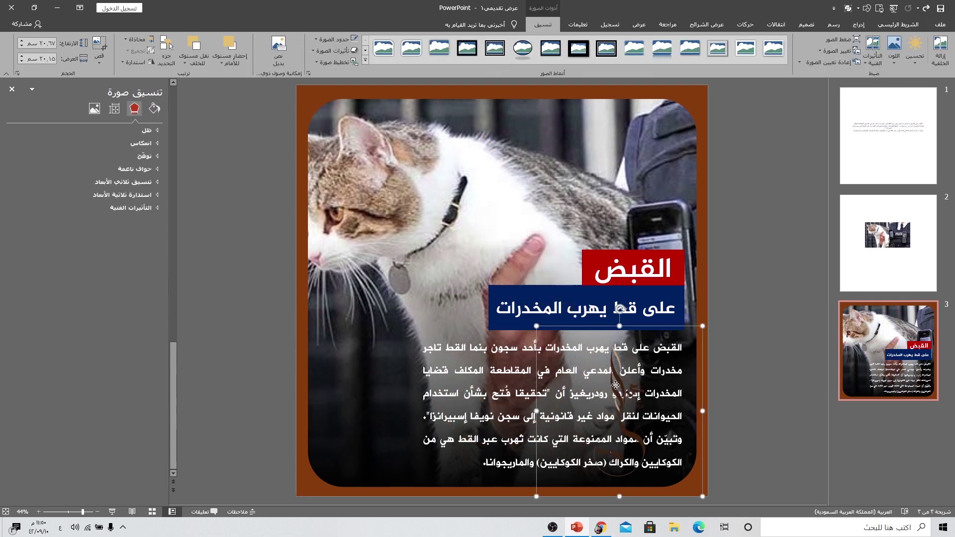
{"action": "left_click_drag", "start_coordinate": [615, 385], "coordinate": [356, 374]}
Step: Recolour the logo gold, make it smaller and place it beside the body text
{"action": "left_click", "coordinate": [892, 67]}
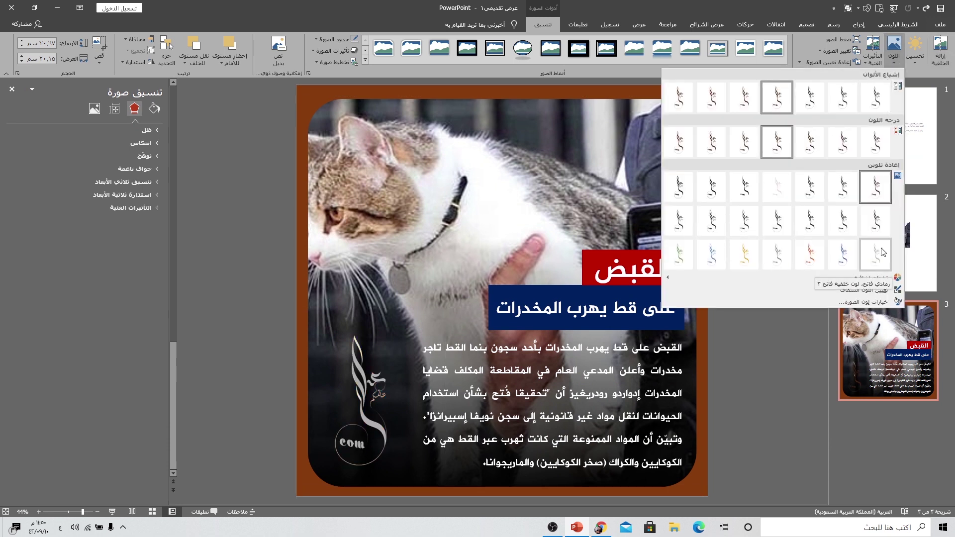
{"action": "left_click", "coordinate": [745, 254]}
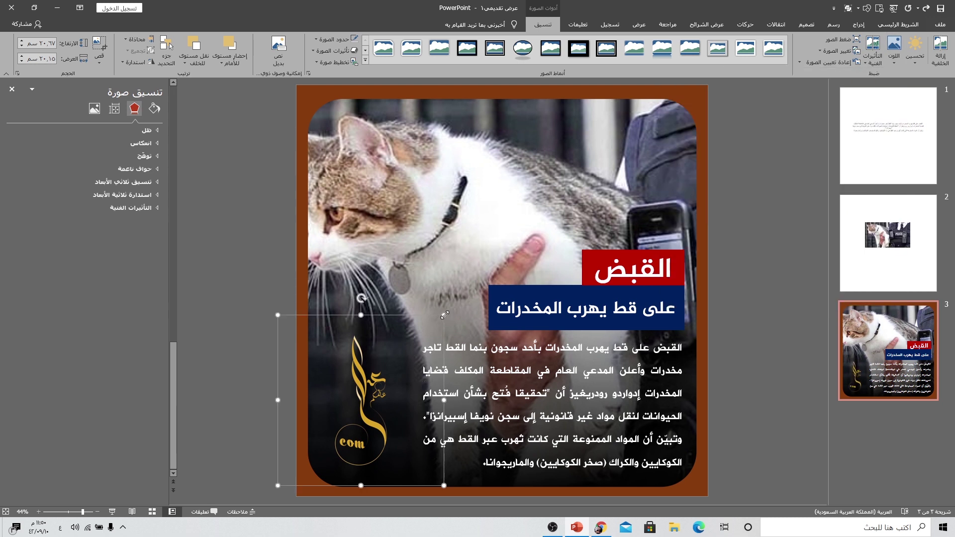
{"action": "left_click_drag", "start_coordinate": [444, 315], "coordinate": [378, 383]}
{"action": "left_click_drag", "start_coordinate": [335, 413], "coordinate": [364, 393]}
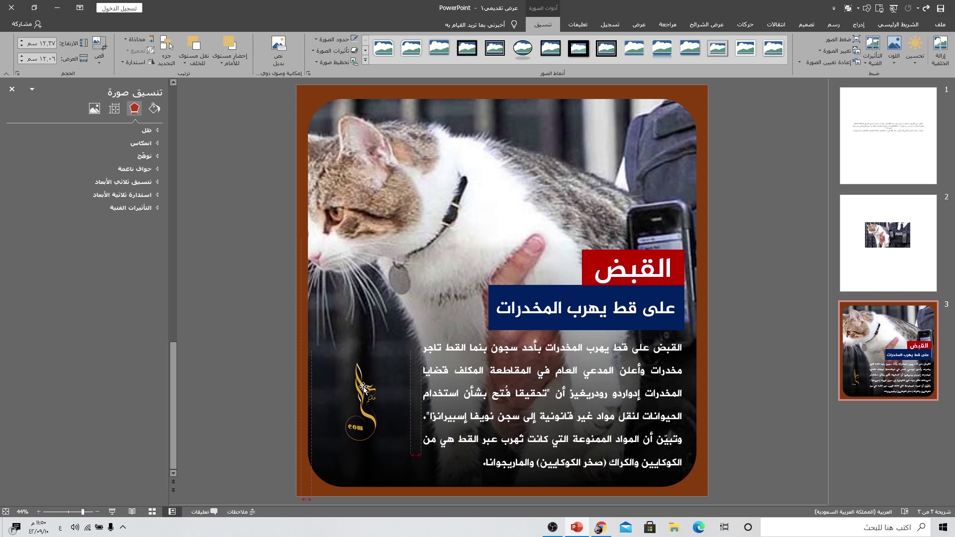
{"action": "left_click_drag", "start_coordinate": [364, 393], "coordinate": [364, 388]}
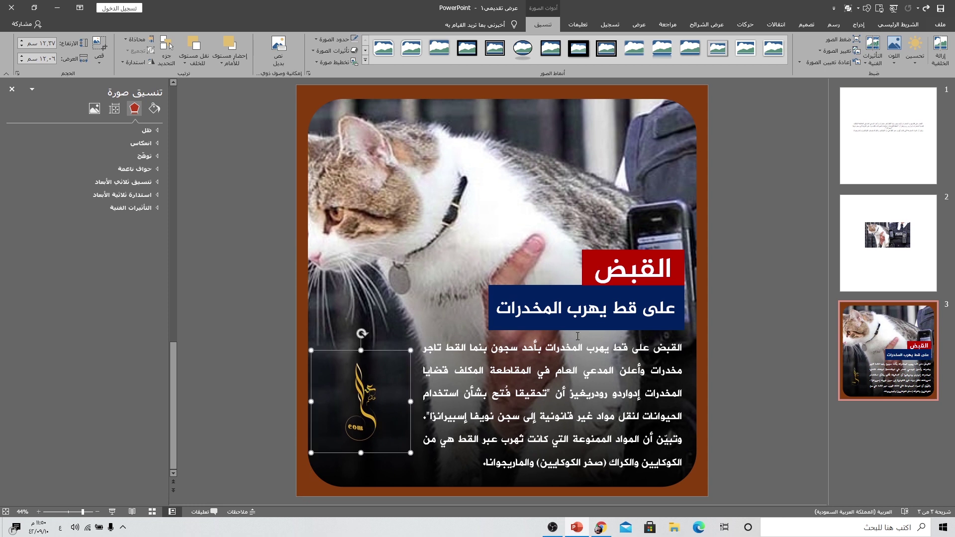
{"action": "left_click", "coordinate": [859, 24]}
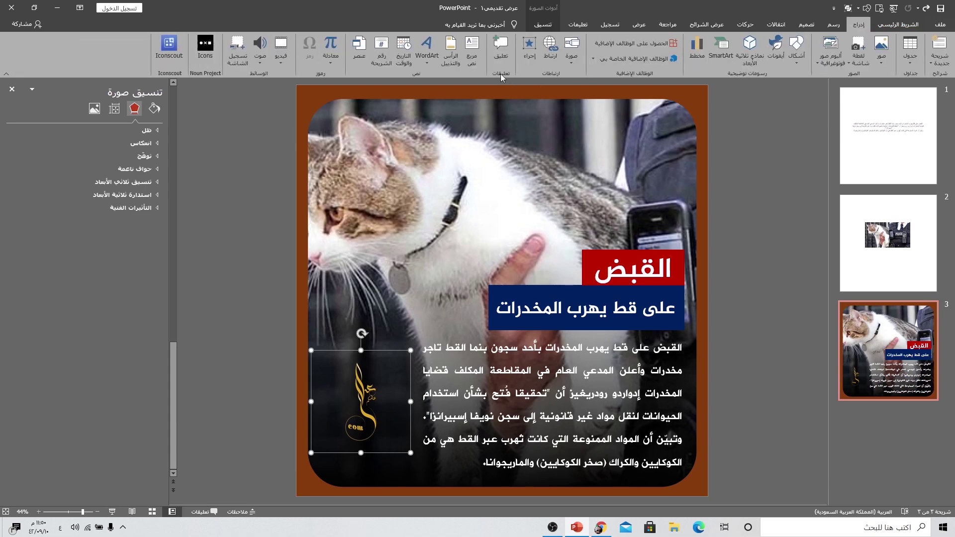
Step: Draw a text box at the bottom left and paste the word بنما into it
{"action": "left_click", "coordinate": [472, 50]}
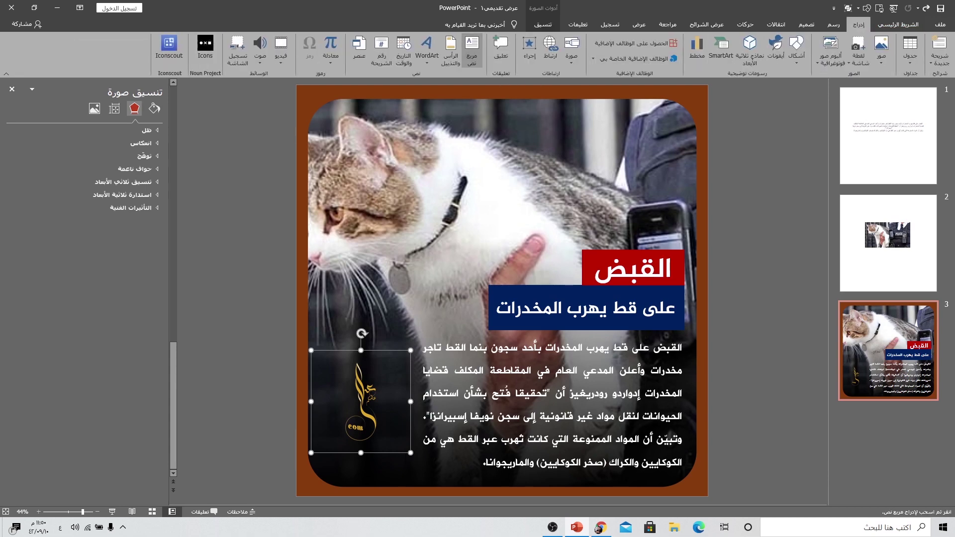
{"action": "left_click_drag", "start_coordinate": [324, 482], "coordinate": [406, 459]}
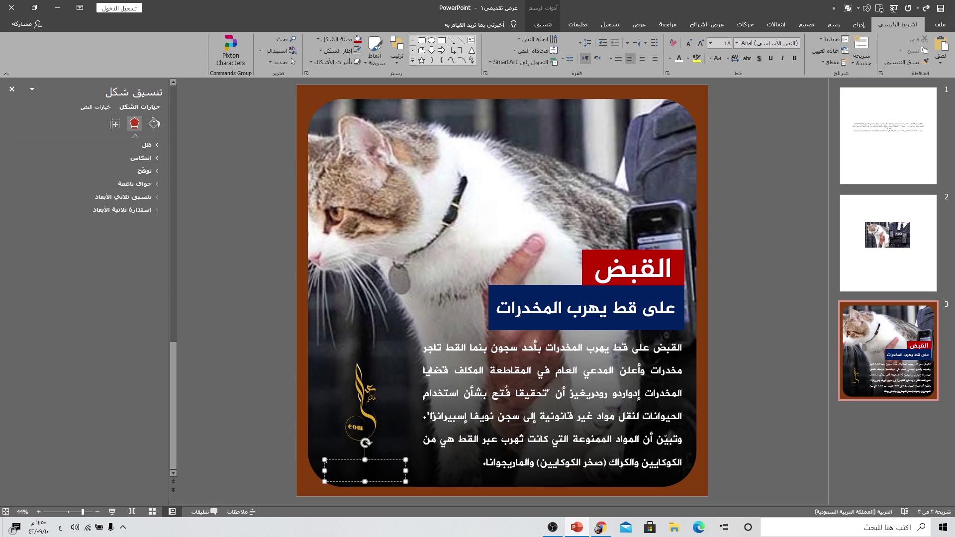
{"action": "double_click", "coordinate": [477, 345]}
{"action": "key", "text": "ctrl+c"}
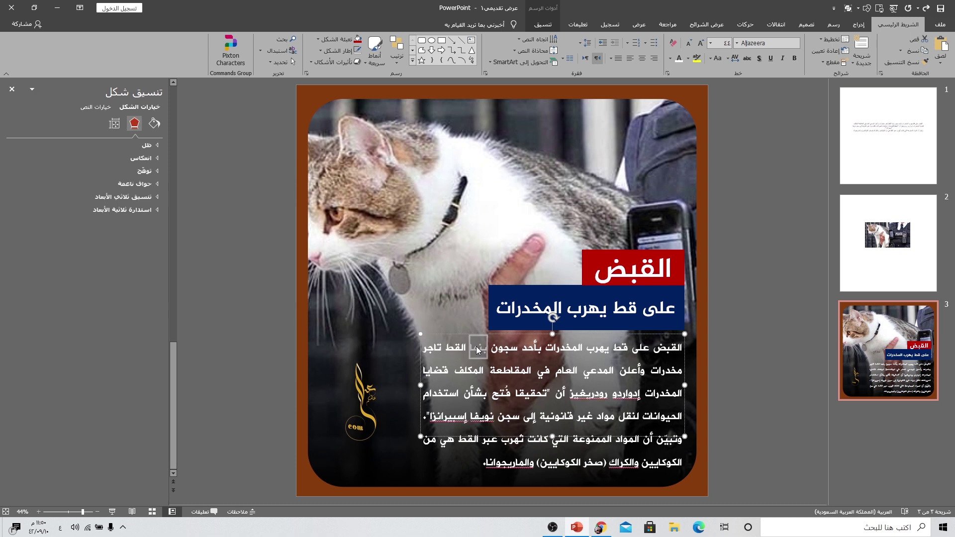
{"action": "left_click", "coordinate": [375, 468]}
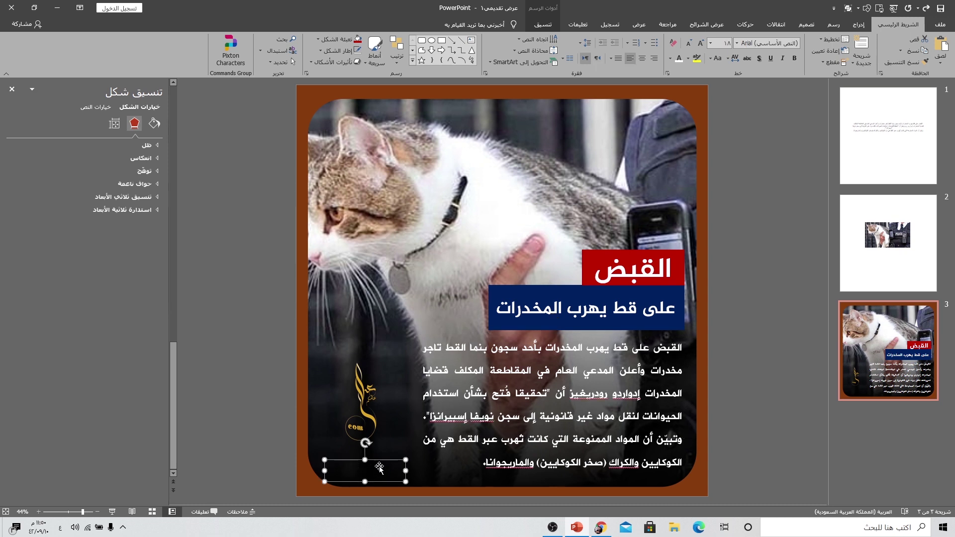
{"action": "key", "text": "ctrl+v"}
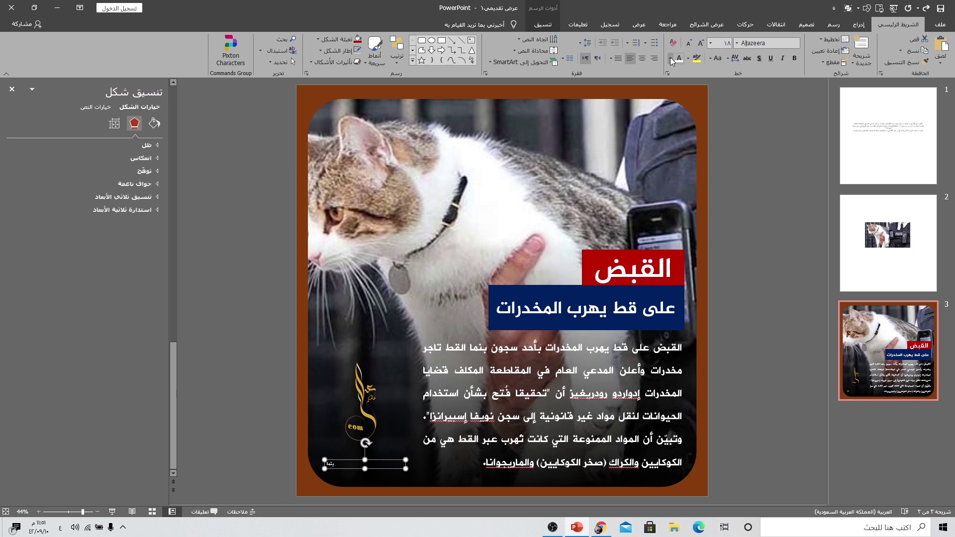
Step: Enlarge the بنما text to 60 and position the box near the bottom-left corner
{"action": "left_click", "coordinate": [702, 43]}
{"action": "left_click", "coordinate": [702, 44]}
{"action": "left_click", "coordinate": [702, 44]}
{"action": "left_click", "coordinate": [702, 44]}
{"action": "left_click", "coordinate": [702, 44]}
{"action": "left_click", "coordinate": [701, 44]}
{"action": "left_click", "coordinate": [703, 46]}
{"action": "left_click", "coordinate": [703, 46]}
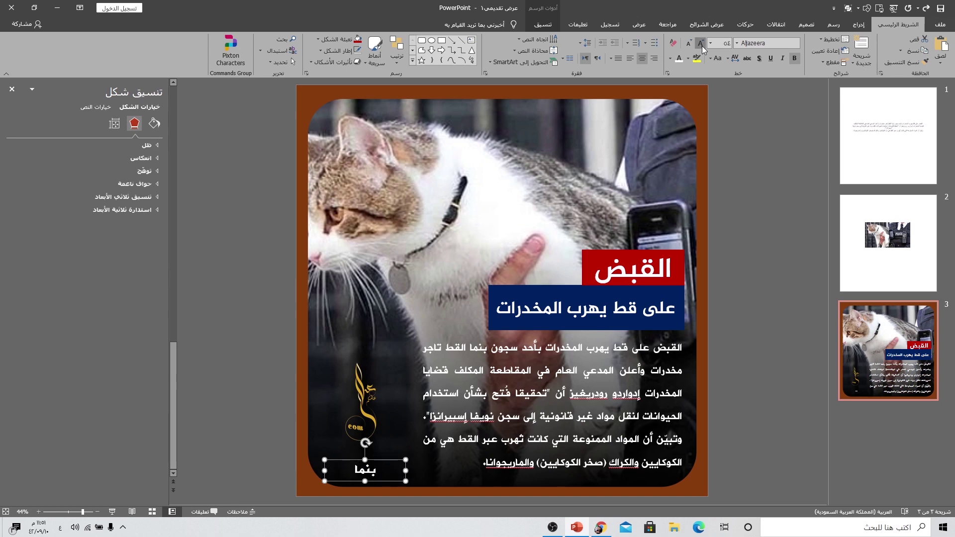
{"action": "left_click", "coordinate": [702, 46]}
{"action": "left_click_drag", "start_coordinate": [377, 457], "coordinate": [375, 450]}
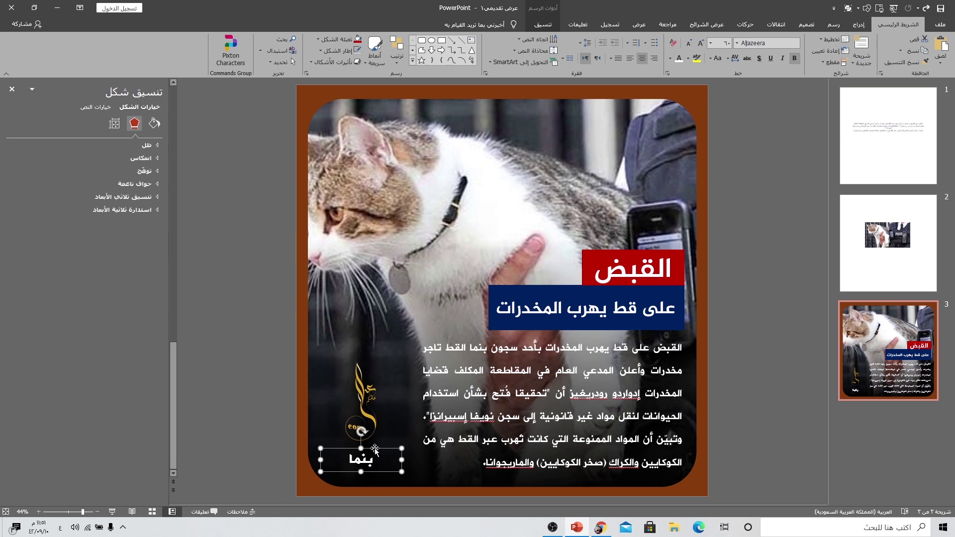
Step: Fill the بنما box with red and nudge it slightly lower
{"action": "left_click", "coordinate": [543, 24]}
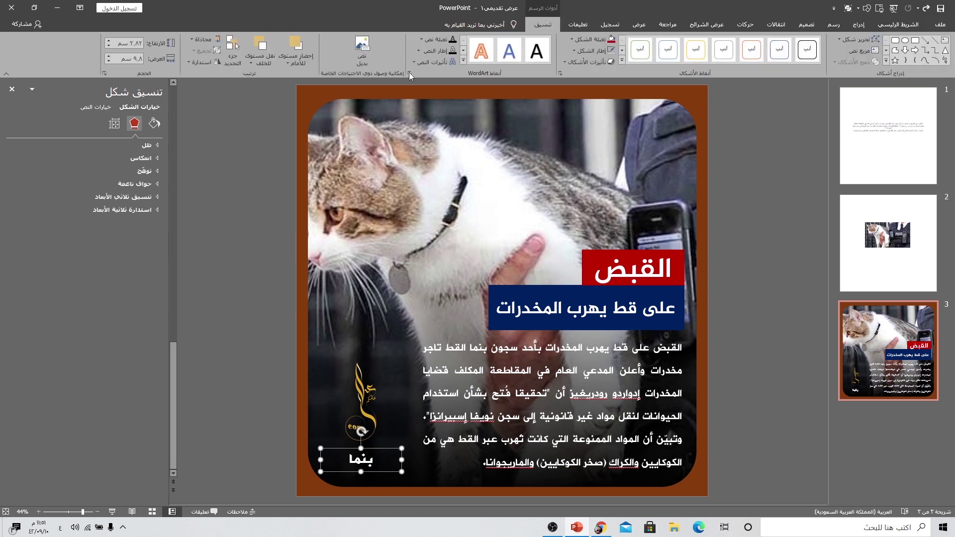
{"action": "left_click", "coordinate": [592, 39]}
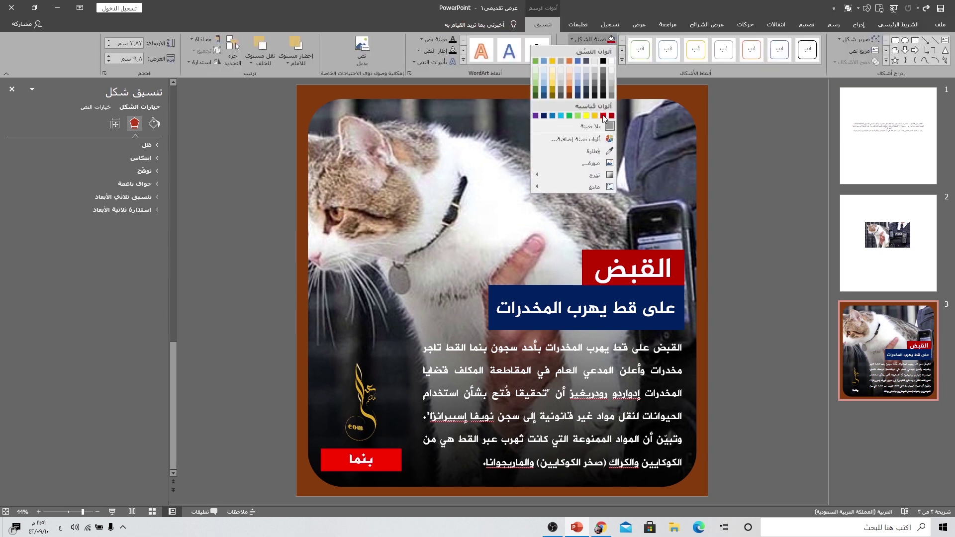
{"action": "left_click", "coordinate": [392, 455]}
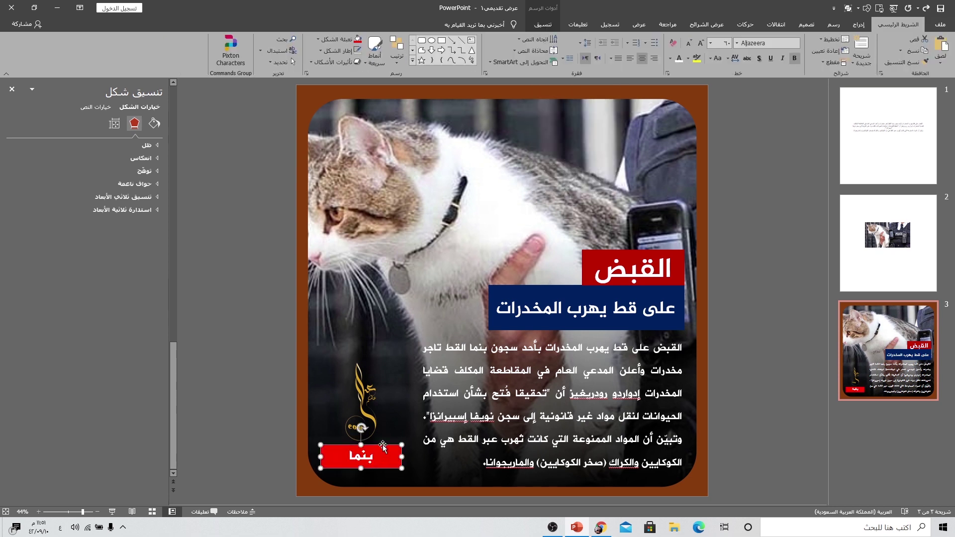
{"action": "left_click_drag", "start_coordinate": [383, 447], "coordinate": [386, 450]}
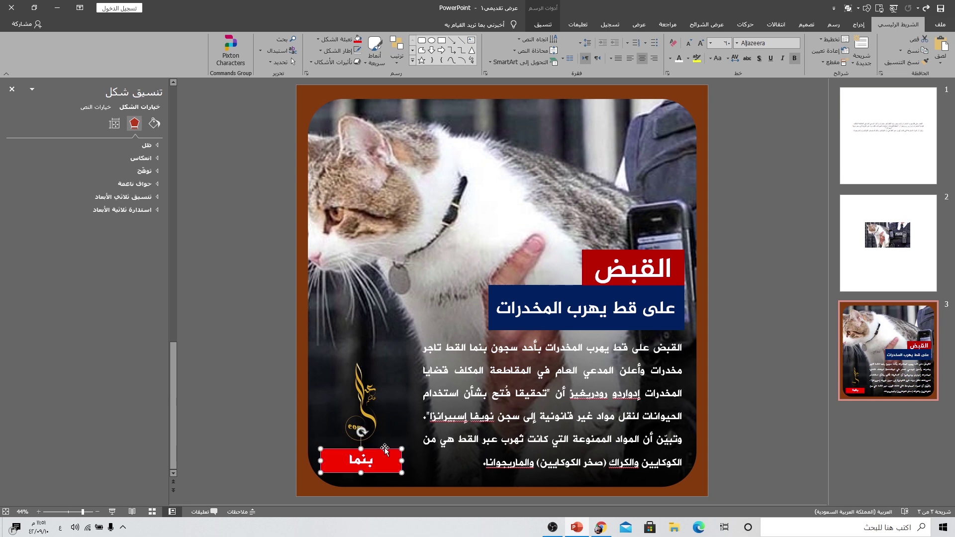
{"action": "left_click", "coordinate": [859, 24]}
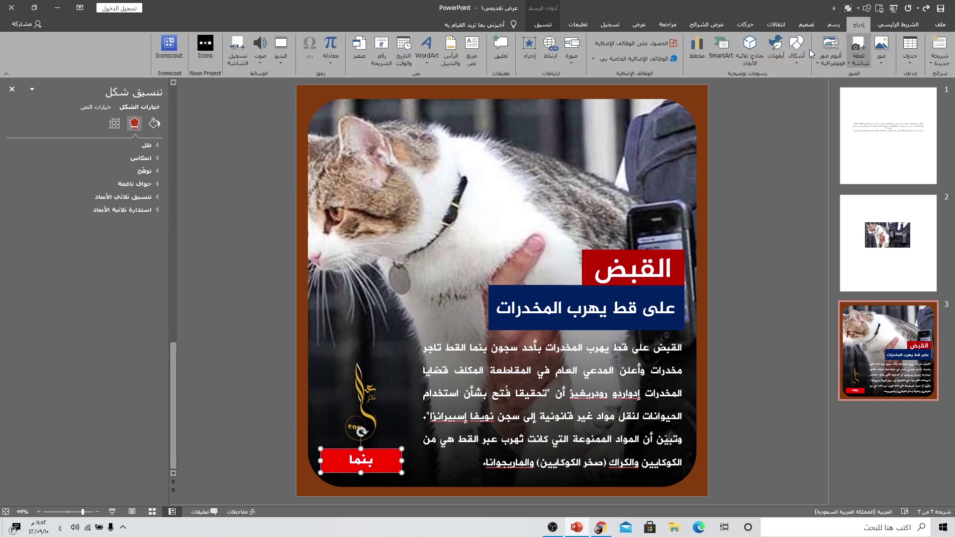
Step: Insert a map-pin icon from the Location icons category
{"action": "left_click", "coordinate": [772, 58]}
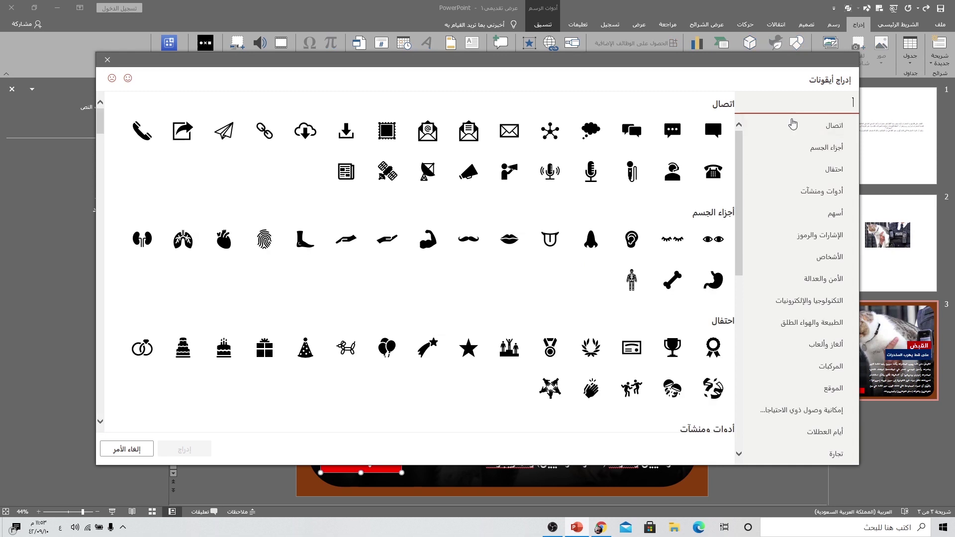
{"action": "scroll", "coordinate": [785, 222], "scroll_direction": "down", "scroll_amount": 2}
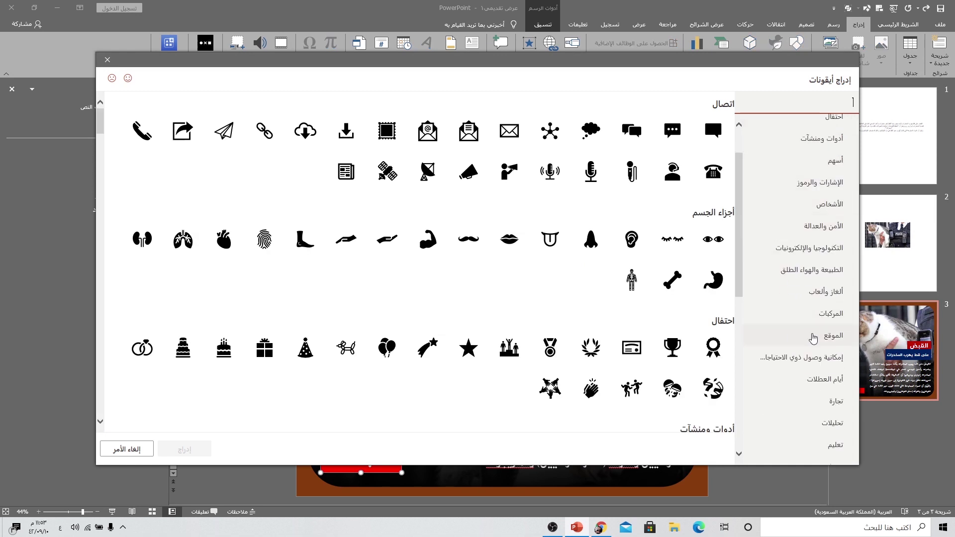
{"action": "left_click", "coordinate": [814, 338]}
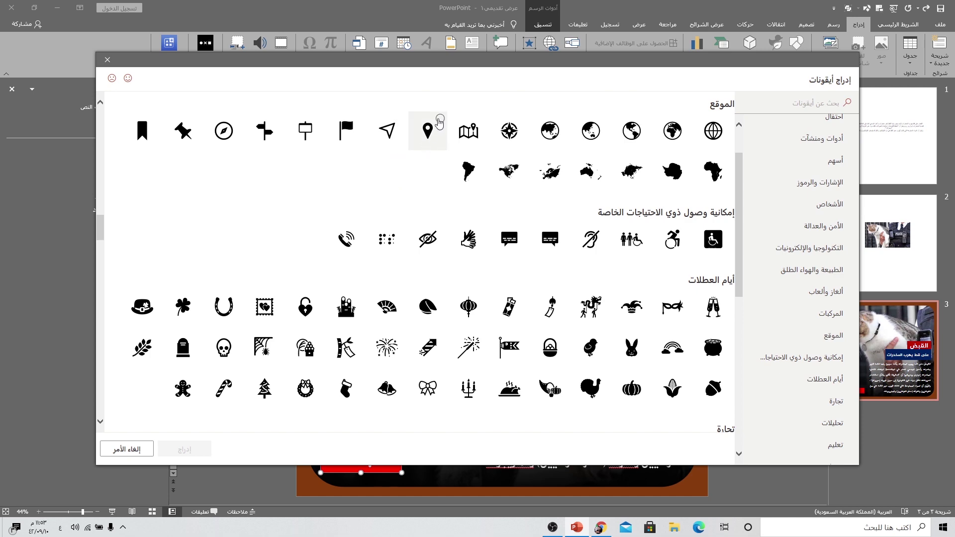
{"action": "left_click", "coordinate": [439, 122]}
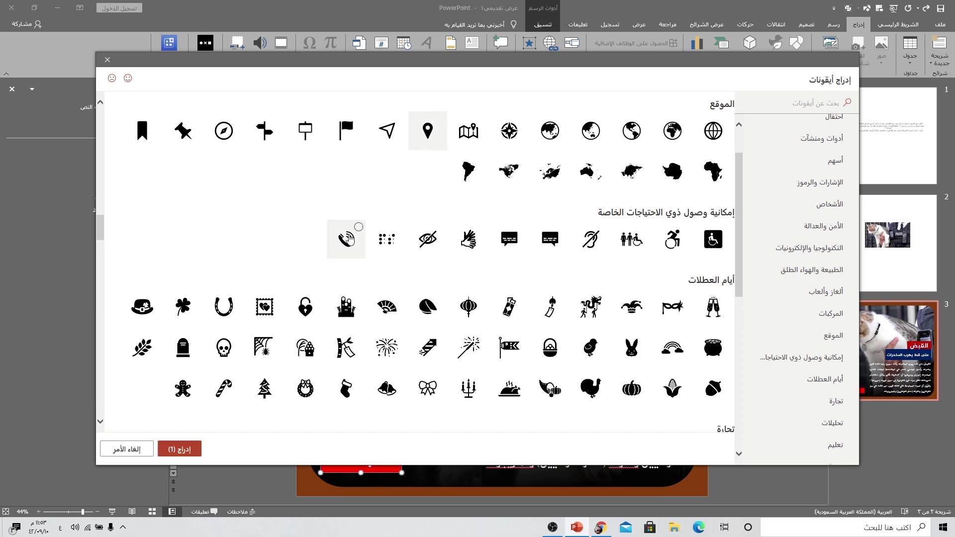
{"action": "left_click", "coordinate": [174, 451]}
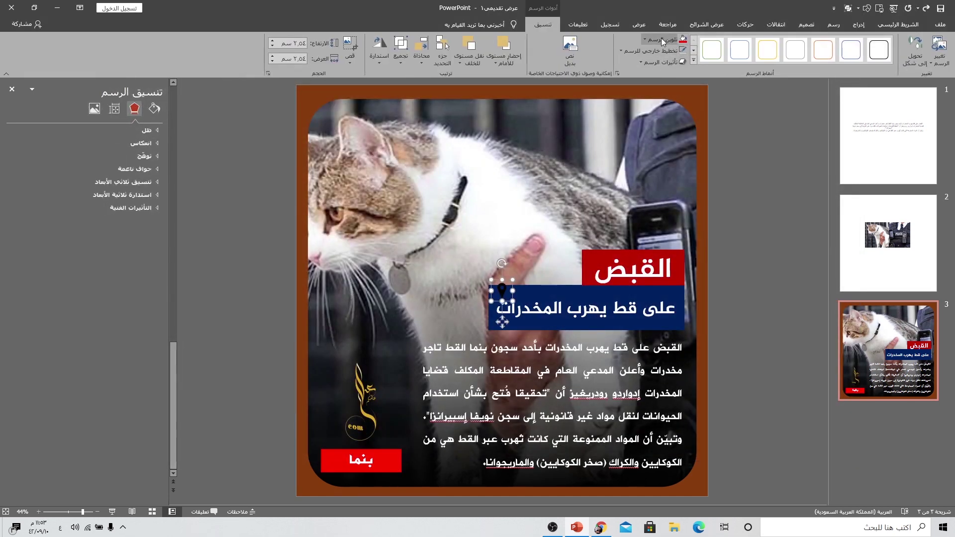
Step: Recolour the map pin white and move it into the red بنما tag
{"action": "left_click", "coordinate": [661, 37]}
{"action": "left_click", "coordinate": [680, 65]}
{"action": "left_click_drag", "start_coordinate": [505, 286], "coordinate": [391, 457]}
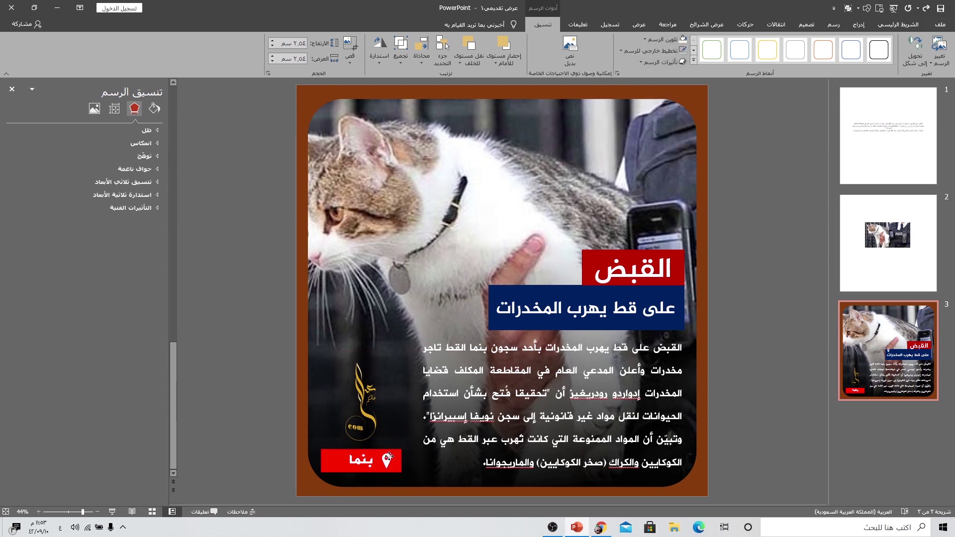
{"action": "left_click", "coordinate": [744, 270]}
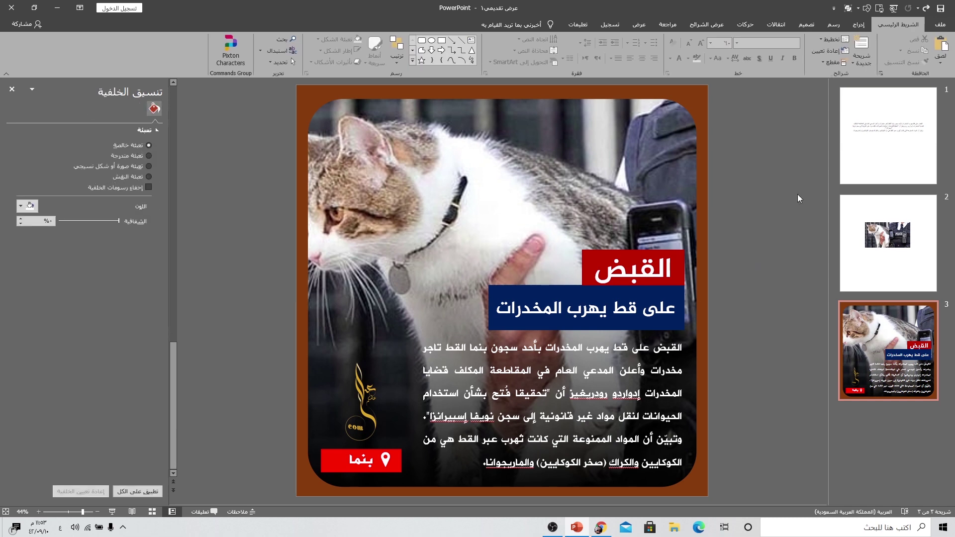
Step: Save only the current slide to the Desktop as a JPEG File Interchange Format image
{"action": "left_click", "coordinate": [941, 23]}
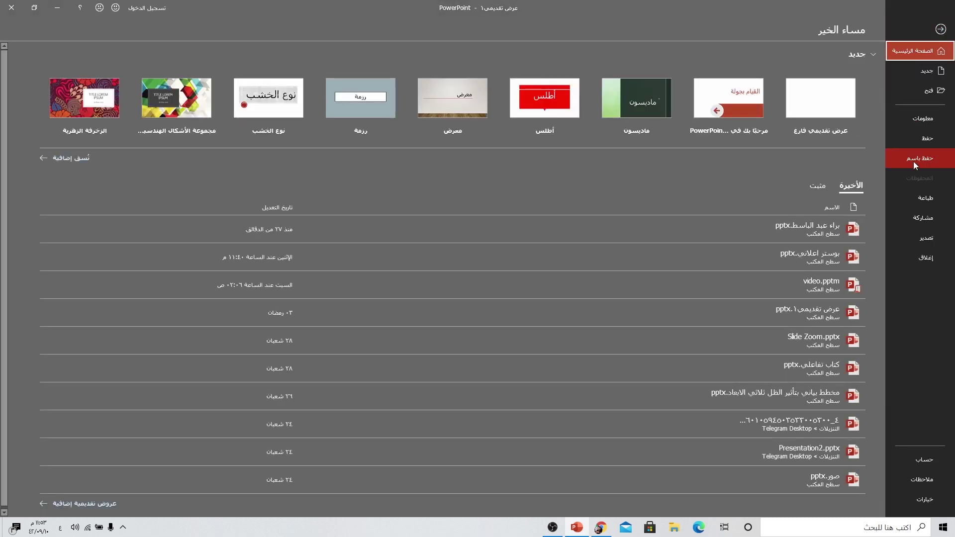
{"action": "left_click", "coordinate": [913, 161]}
{"action": "left_click", "coordinate": [836, 163]}
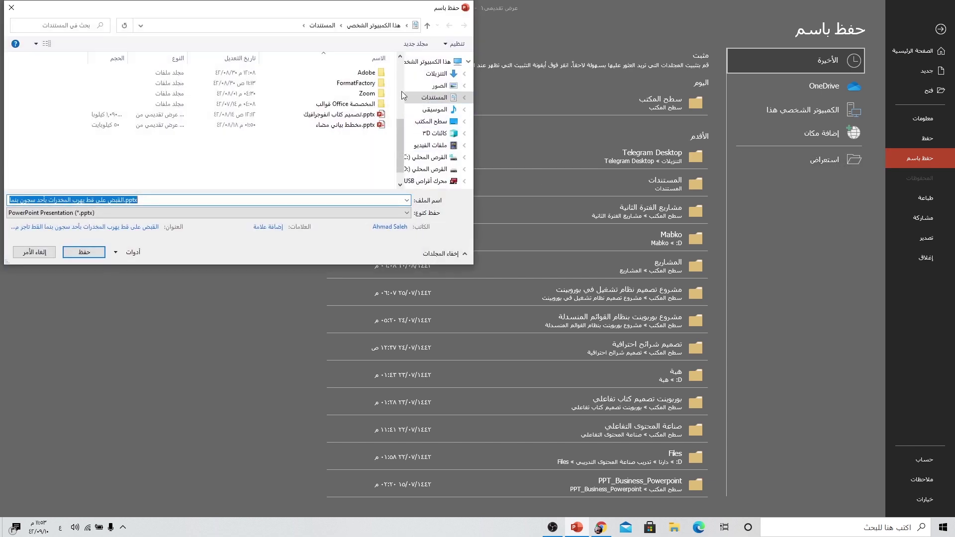
{"action": "left_click", "coordinate": [431, 121]}
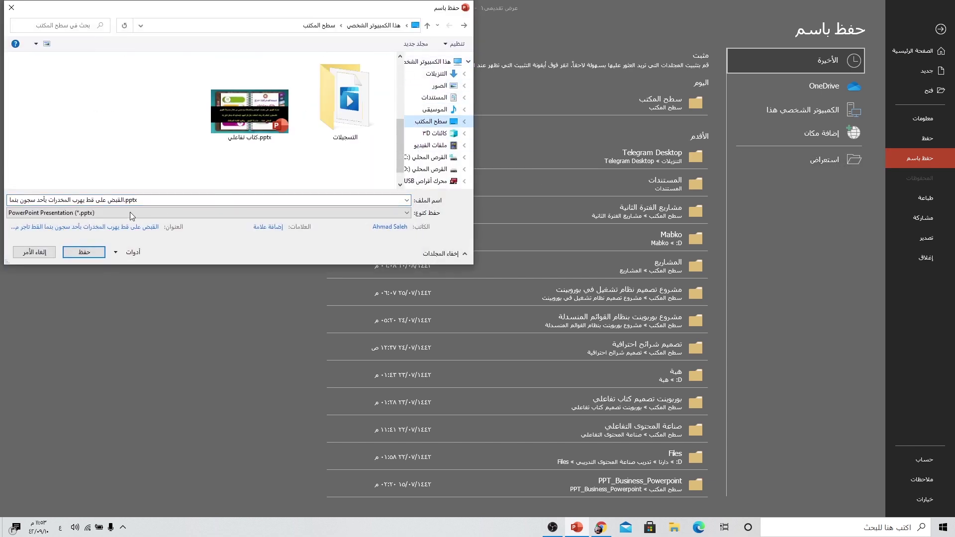
{"action": "left_click", "coordinate": [151, 199]}
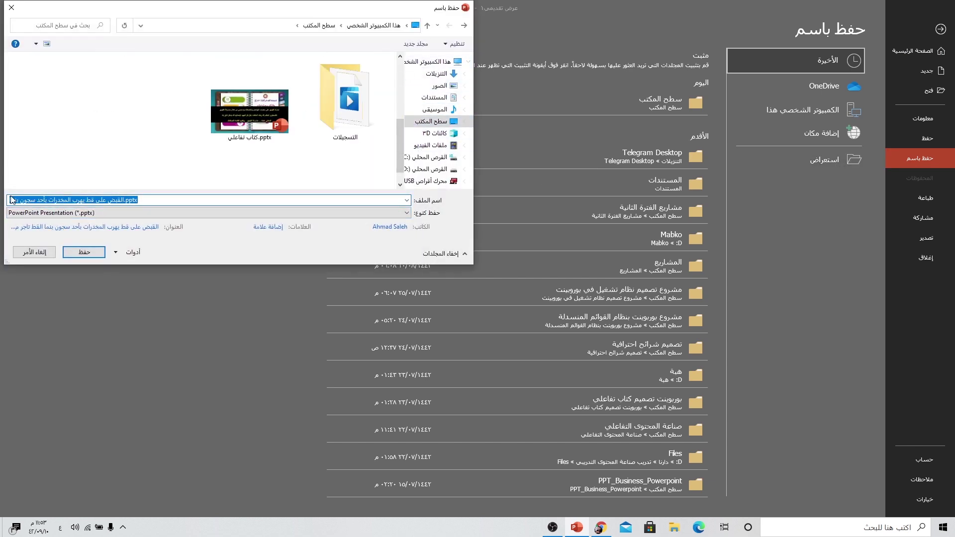
{"action": "left_click", "coordinate": [20, 213]}
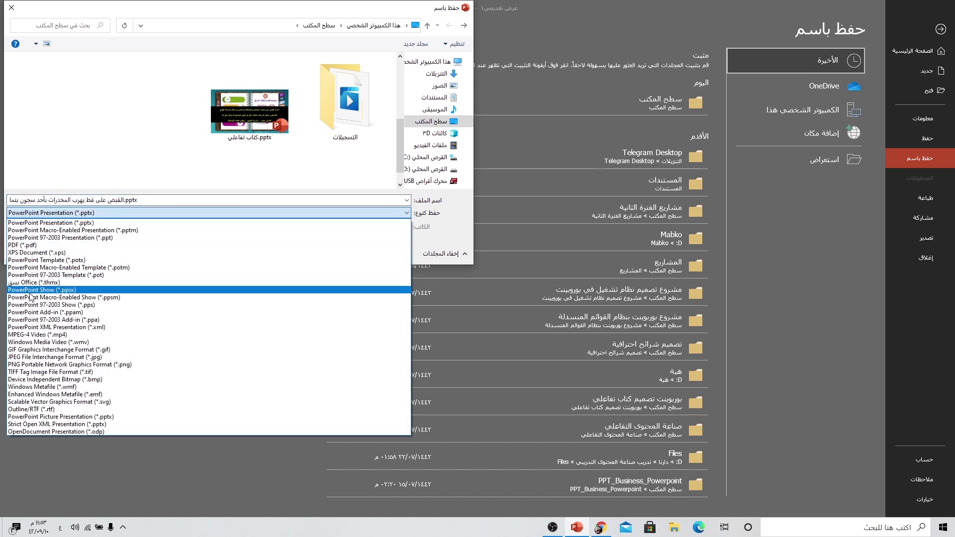
{"action": "left_click", "coordinate": [30, 357]}
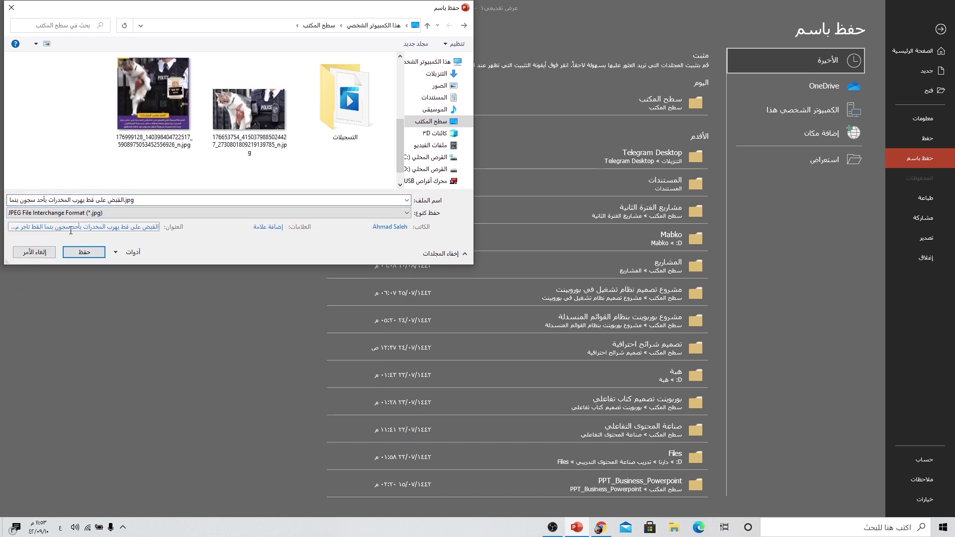
{"action": "left_click", "coordinate": [84, 252]}
{"action": "left_click", "coordinate": [485, 291]}
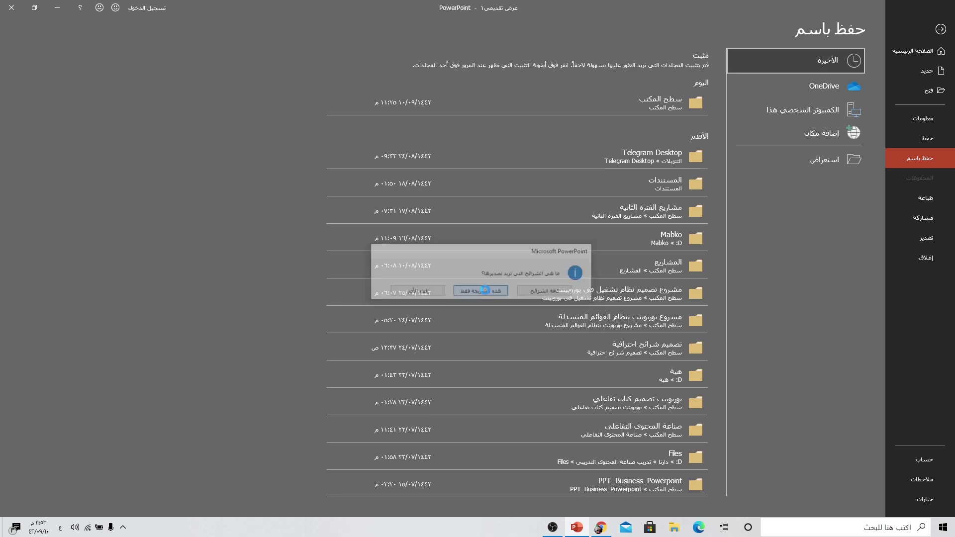
{"action": "left_click", "coordinate": [66, 8]}
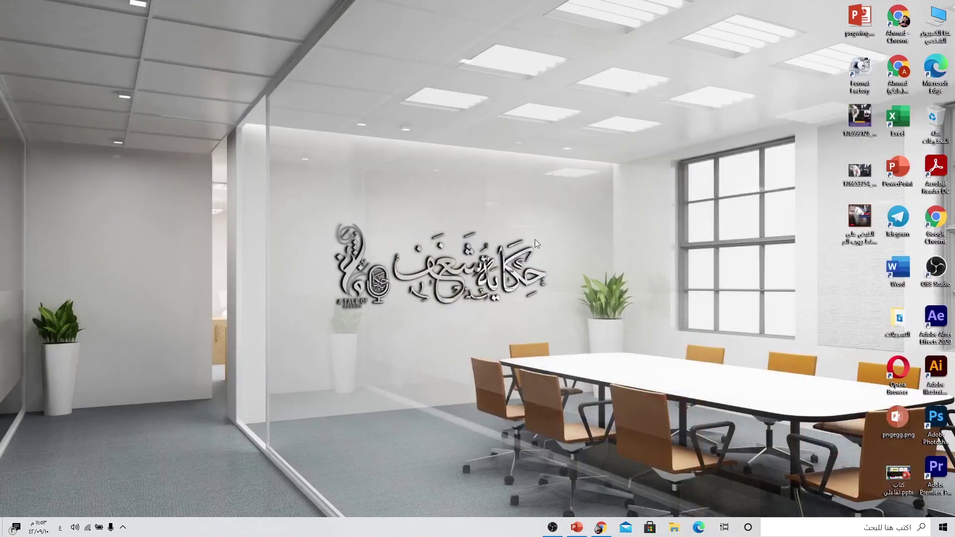
Step: Open the exported slide JPEG from the desktop in Windows Photos
{"action": "double_click", "coordinate": [862, 257]}
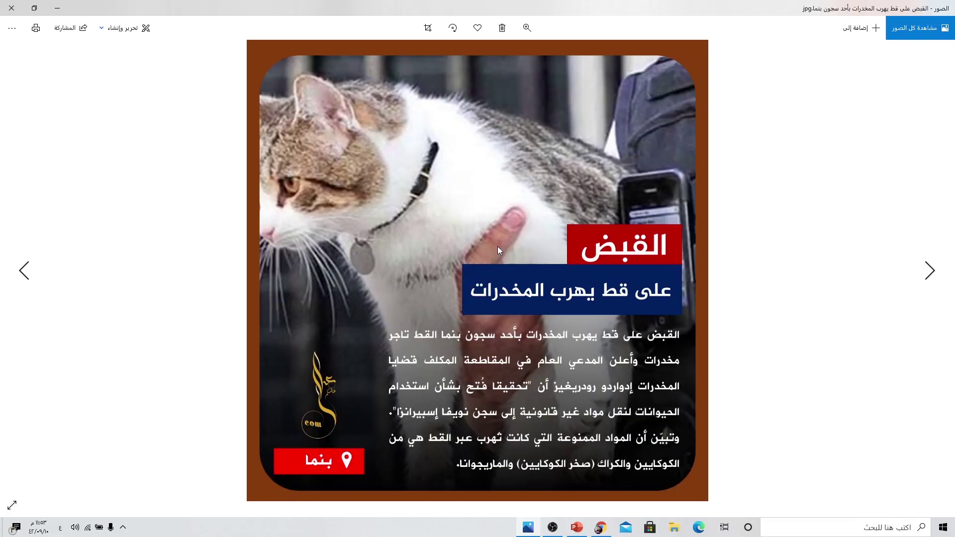